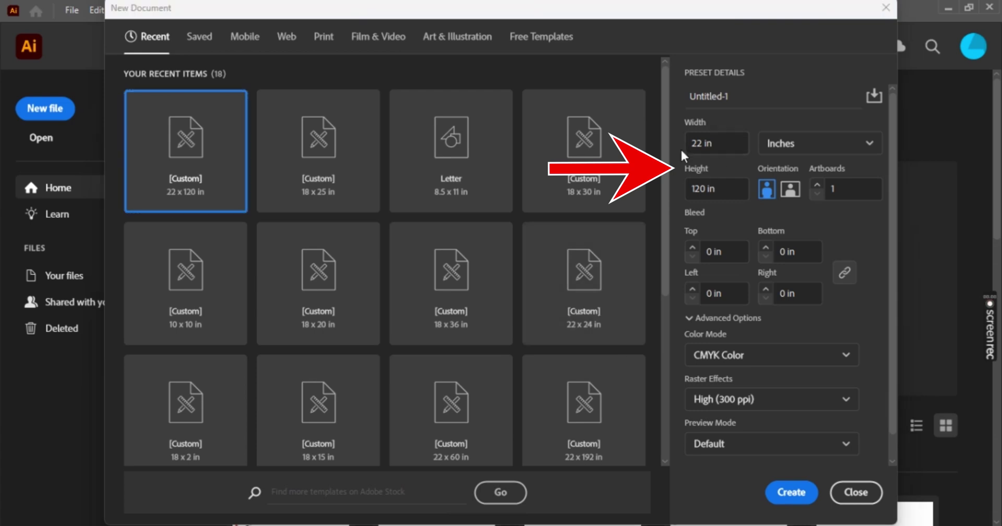
Step: Create a new document 8.5 in wide and 11 in high
{"action": "left_click", "coordinate": [697, 143]}
{"action": "double_click", "coordinate": [700, 144]}
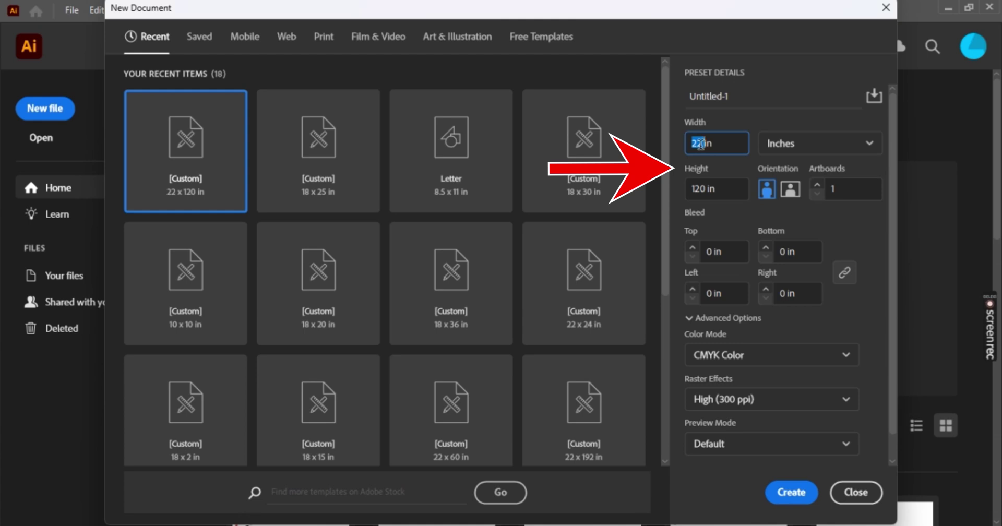
{"action": "type", "text": "8.5"}
{"action": "key", "text": "Tab"}
{"action": "key", "text": "Tab"}
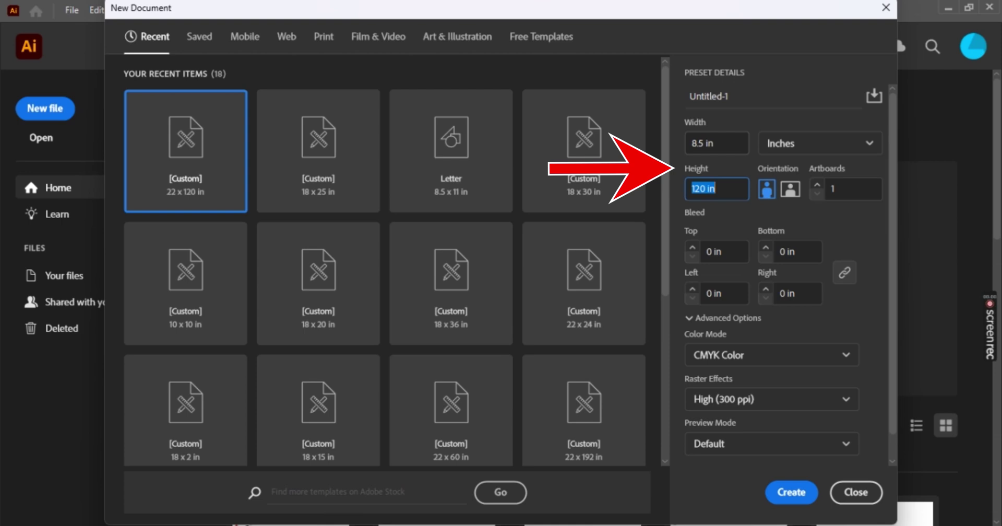
{"action": "type", "text": "11"}
{"action": "key", "text": "Tab"}
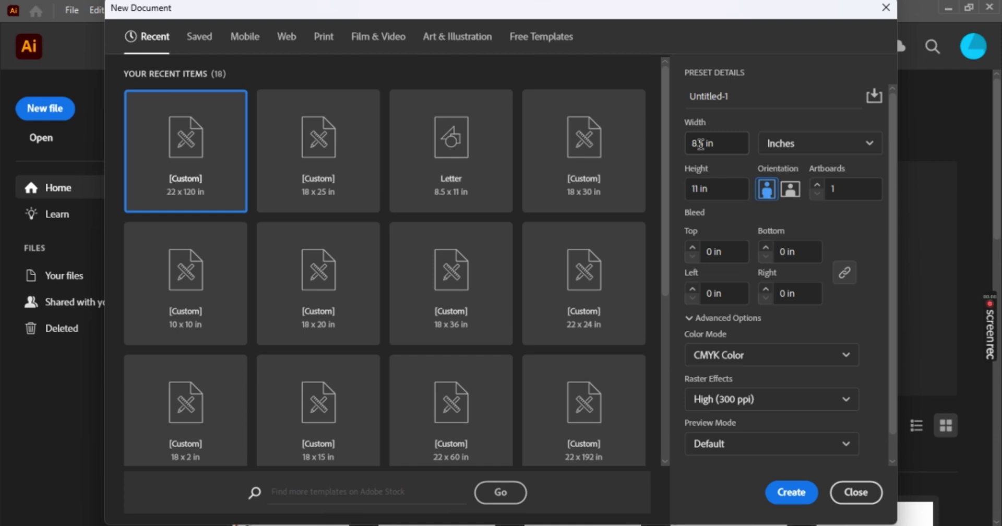
{"action": "left_click", "coordinate": [778, 501]}
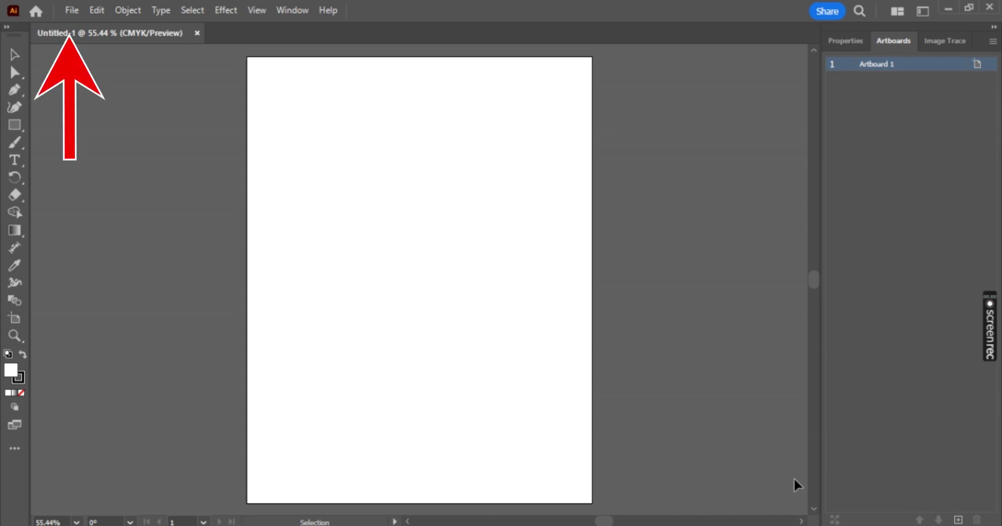
Step: Place the image 6_144827 from the Downloads folder and move it over the artboard
{"action": "left_click", "coordinate": [70, 10]}
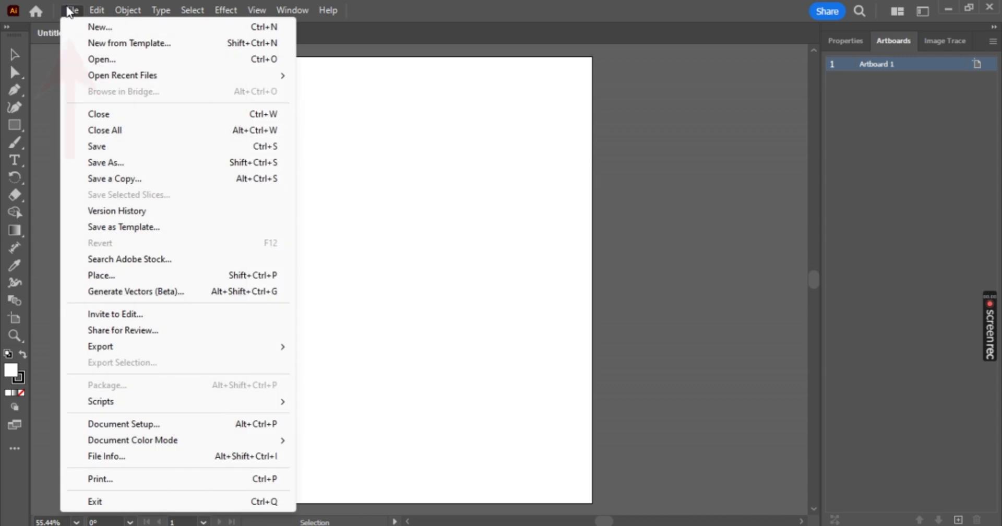
{"action": "left_click", "coordinate": [79, 275]}
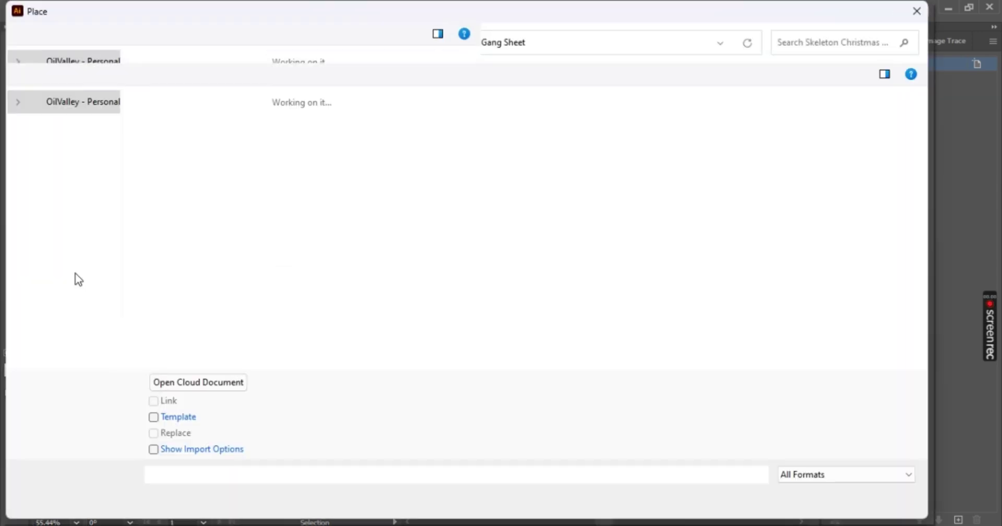
{"action": "left_click", "coordinate": [79, 170]}
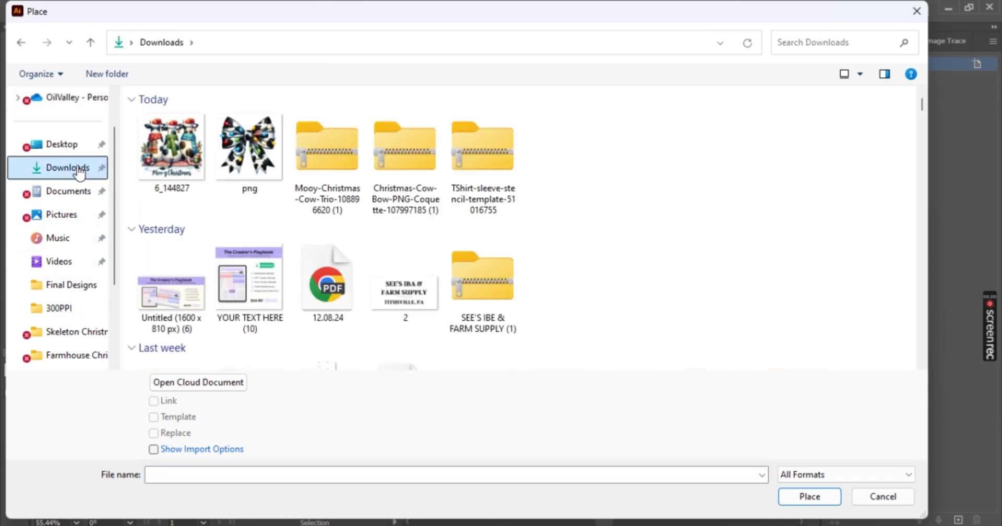
{"action": "left_click", "coordinate": [166, 174]}
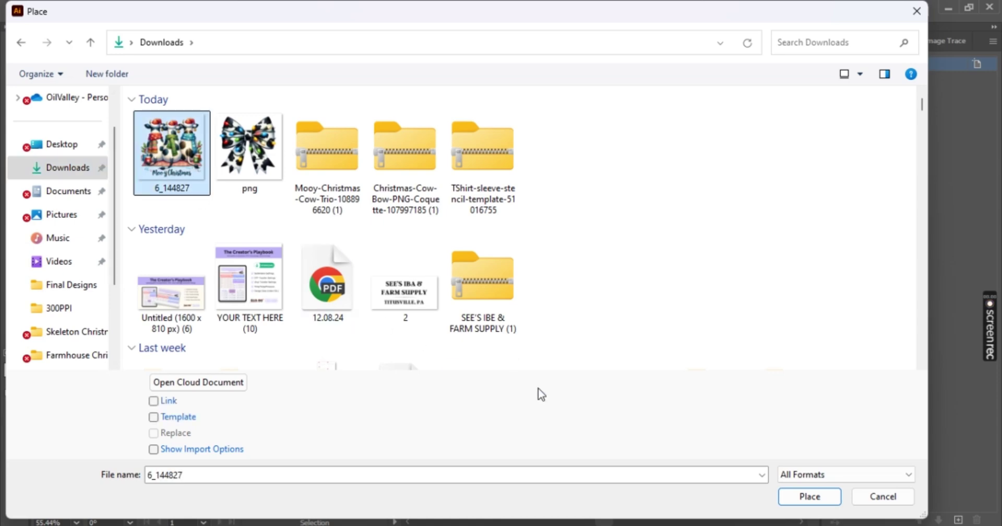
{"action": "left_click", "coordinate": [802, 500]}
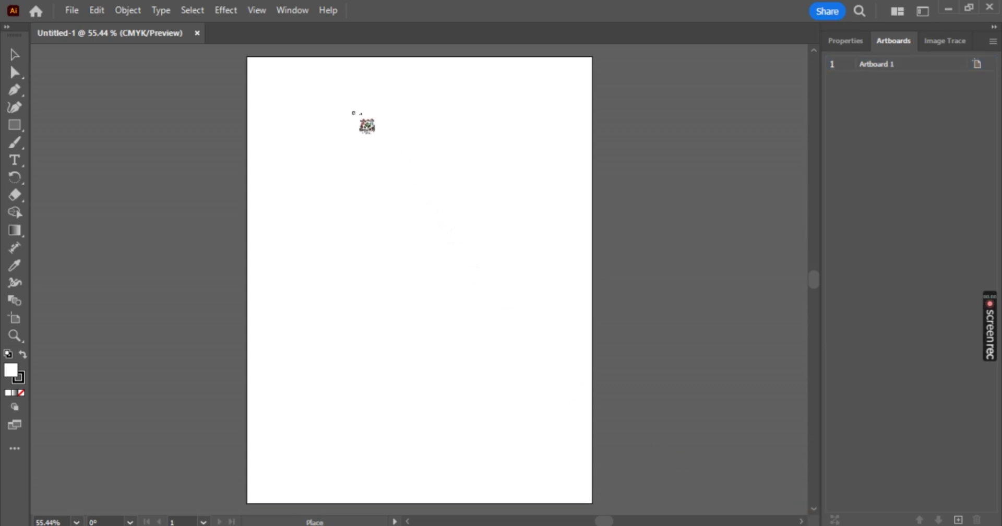
{"action": "left_click", "coordinate": [352, 111]}
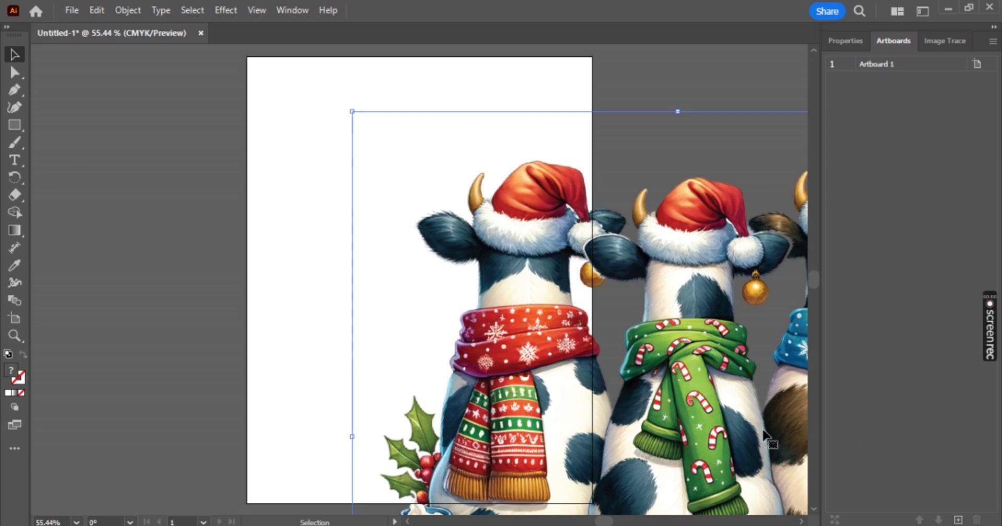
{"action": "left_click_drag", "start_coordinate": [765, 432], "coordinate": [461, 348]}
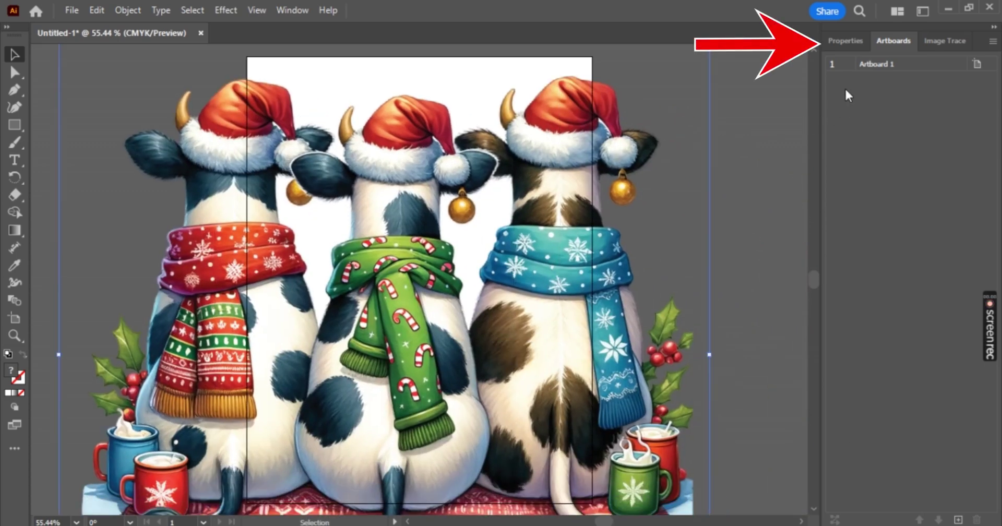
Step: Scale the placed image proportionally to 10.5 in wide and reposition it over the artboard
{"action": "left_click", "coordinate": [845, 41]}
{"action": "double_click", "coordinate": [930, 110]}
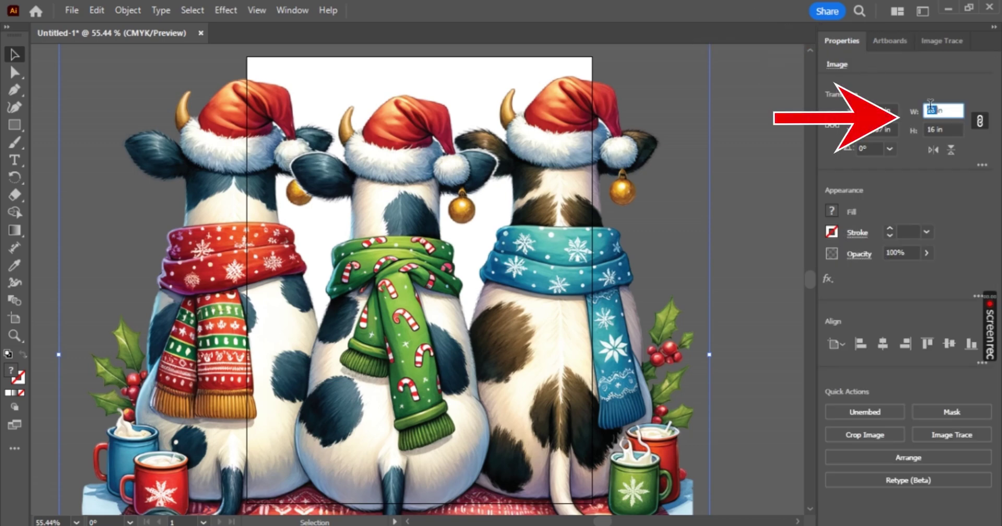
{"action": "type", "text": "10.5"}
{"action": "key", "text": "Return"}
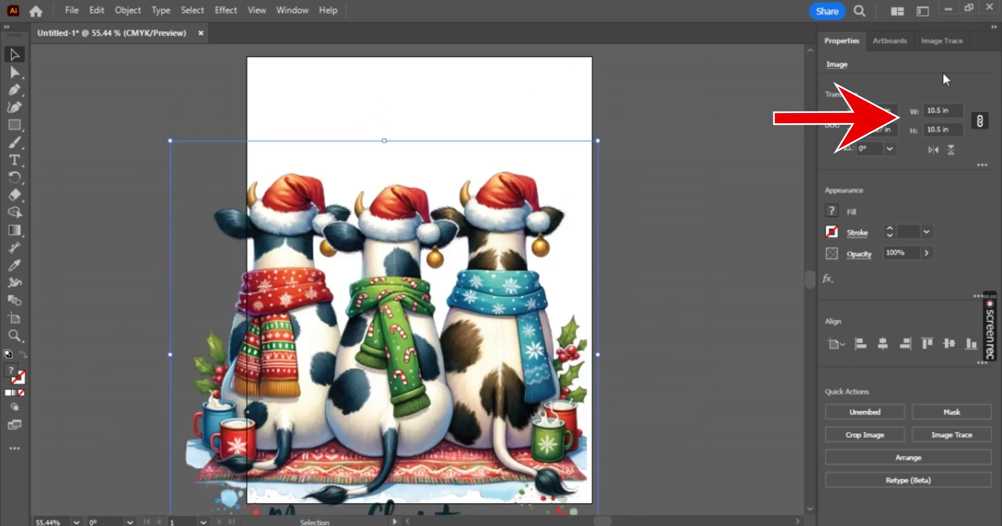
{"action": "left_click_drag", "start_coordinate": [463, 460], "coordinate": [478, 395]}
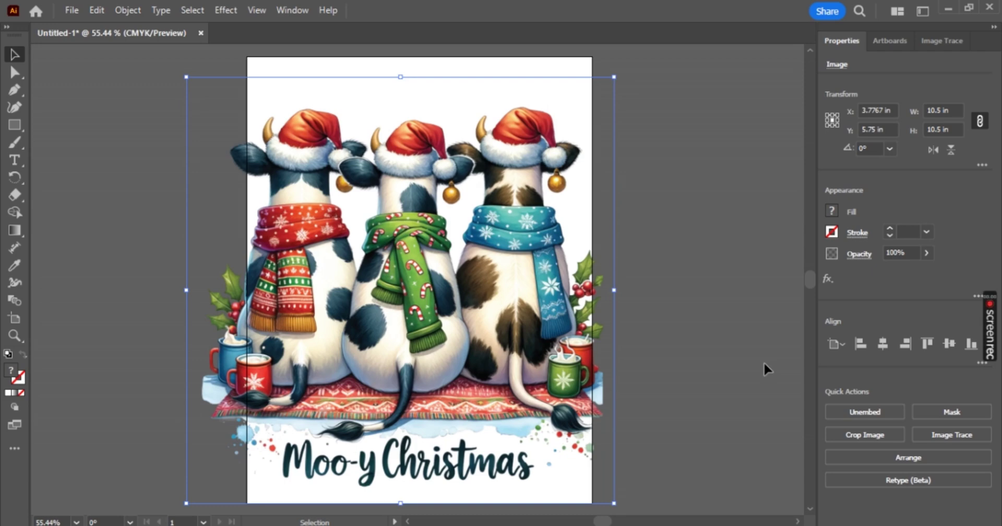
{"action": "left_click_drag", "start_coordinate": [500, 386], "coordinate": [514, 385]}
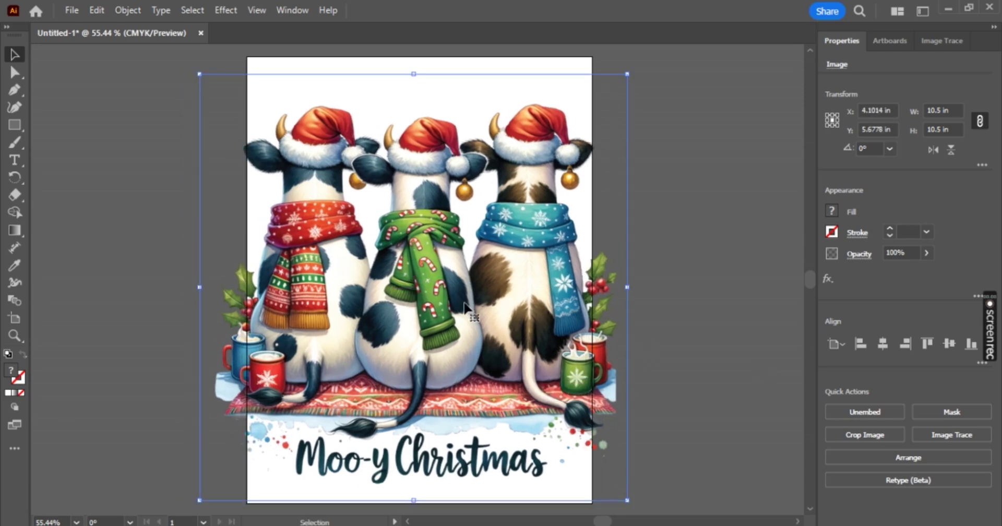
Step: Shift the image partly off the artboard's left edge, duplicate it, and set the copy level beside it on the right
{"action": "left_click_drag", "start_coordinate": [460, 307], "coordinate": [303, 312]}
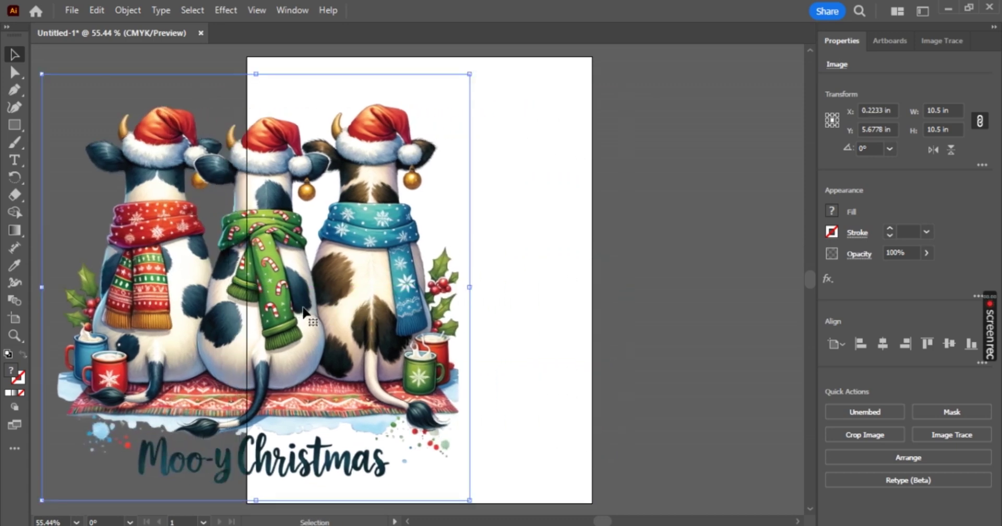
{"action": "key", "text": "ctrl+c"}
{"action": "key", "text": "ctrl+v"}
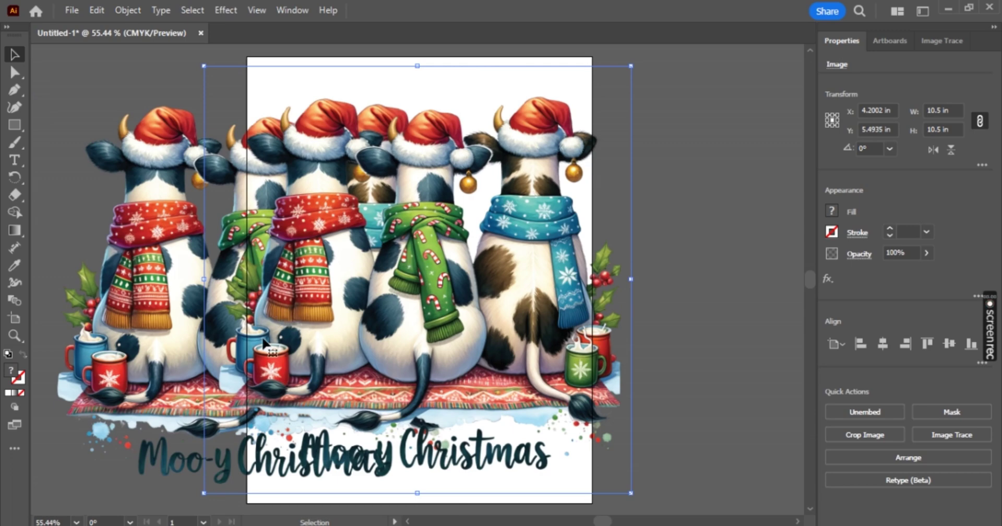
{"action": "left_click_drag", "start_coordinate": [266, 345], "coordinate": [519, 358]}
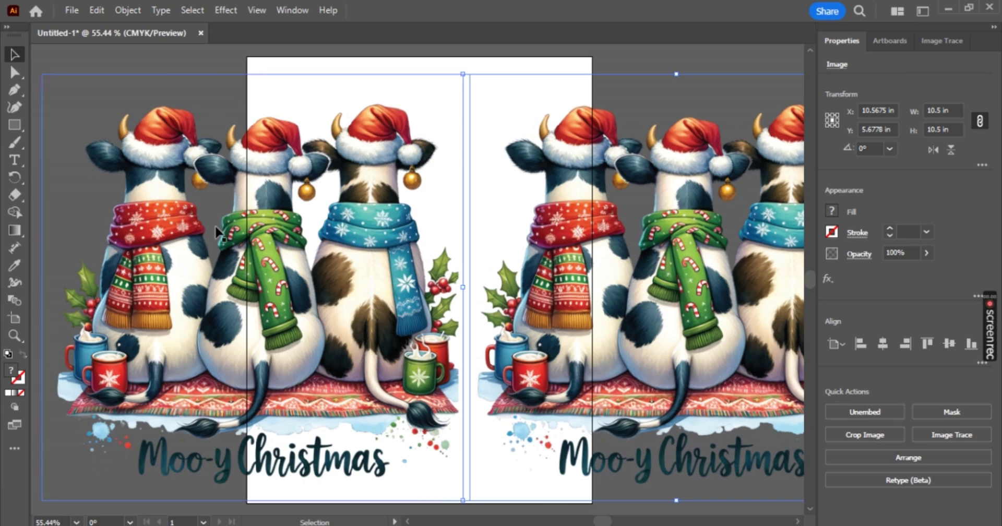
Step: Crop the original image on the left from its top edge down, keeping the lower part about 4.23 in high
{"action": "left_click", "coordinate": [309, 79]}
{"action": "left_click", "coordinate": [305, 72]}
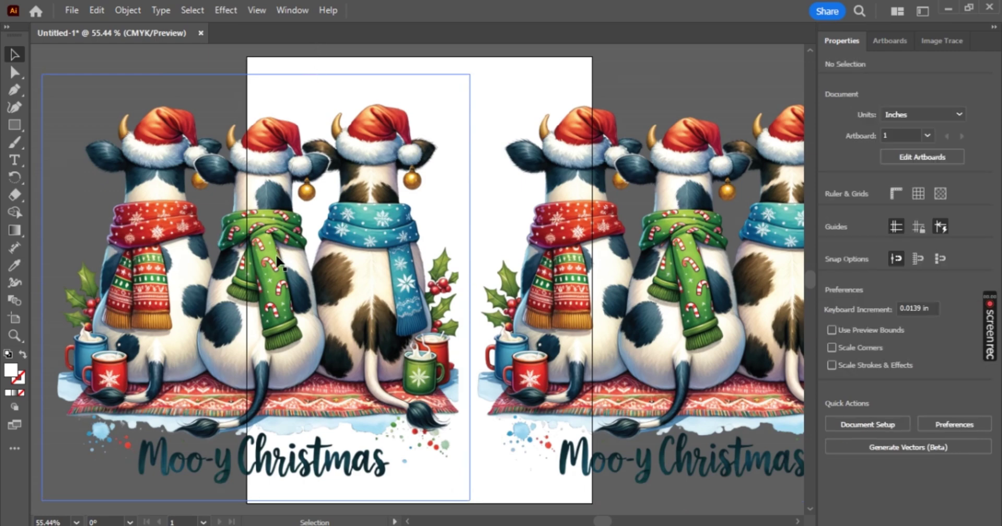
{"action": "left_click", "coordinate": [277, 259]}
{"action": "right_click", "coordinate": [277, 258]}
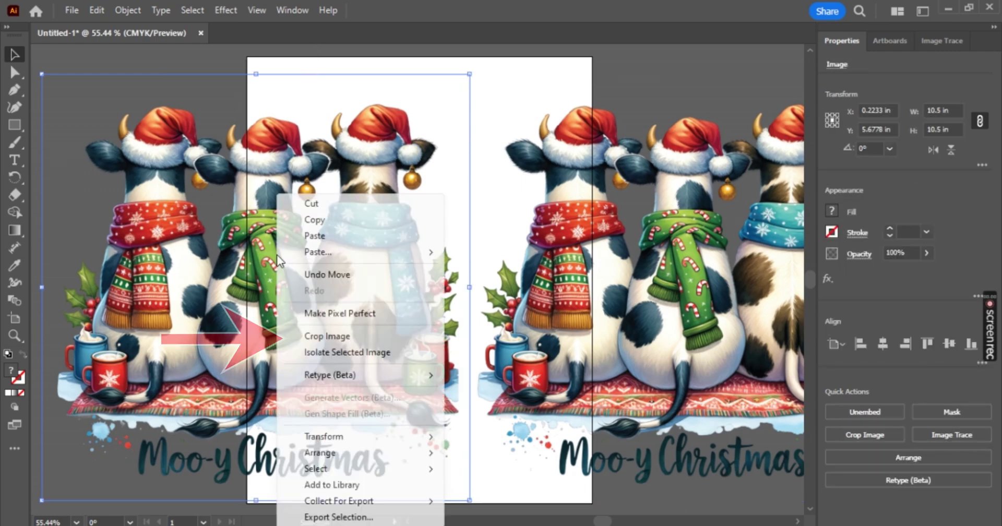
{"action": "left_click", "coordinate": [293, 337]}
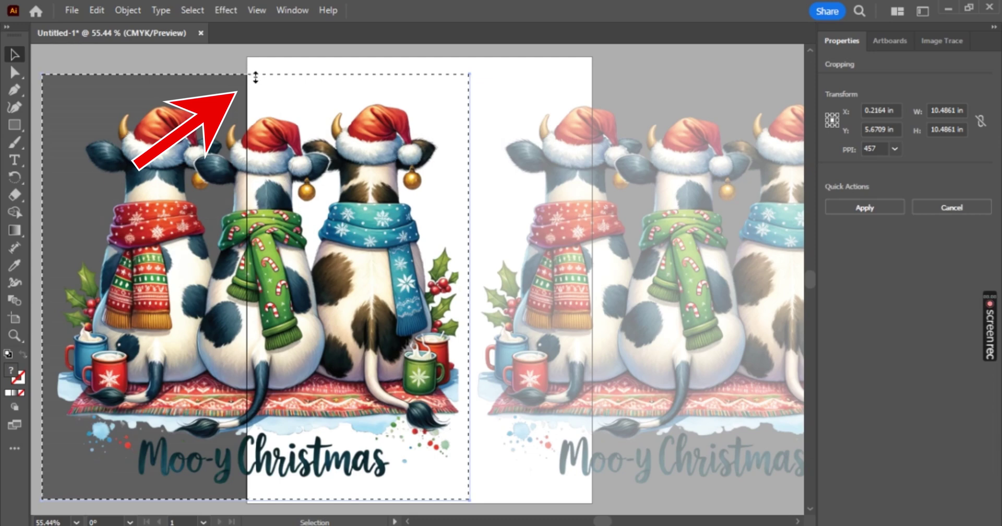
{"action": "left_click_drag", "start_coordinate": [255, 77], "coordinate": [251, 333]}
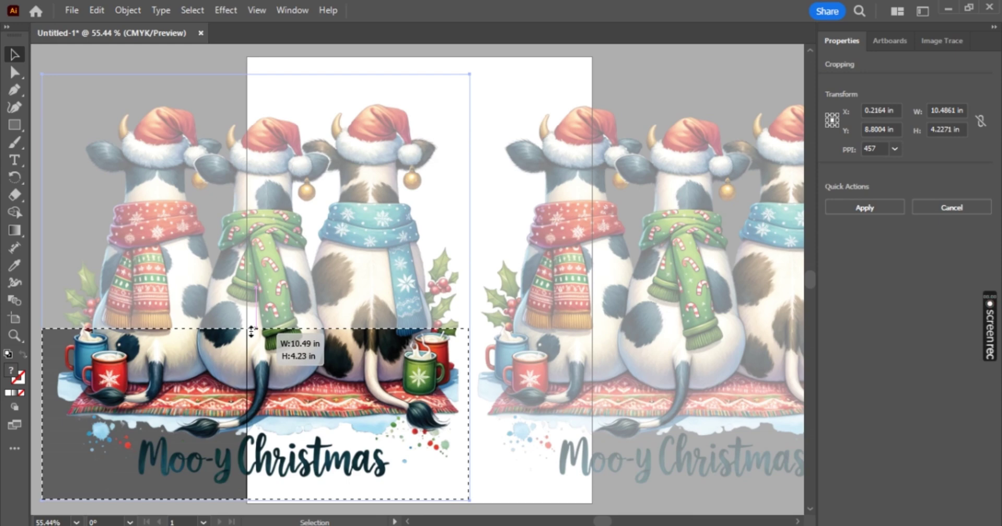
{"action": "left_click_drag", "start_coordinate": [251, 331], "coordinate": [250, 330]}
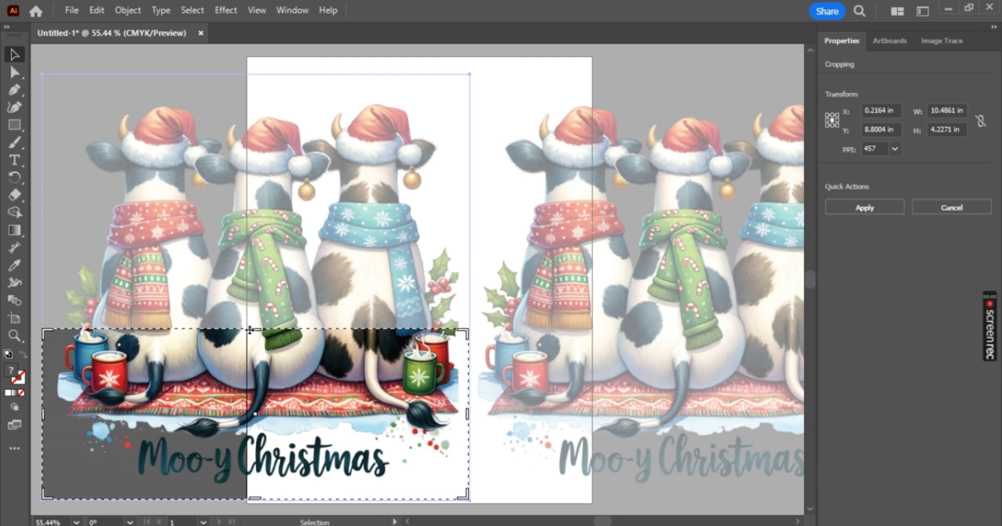
{"action": "key", "text": "Return"}
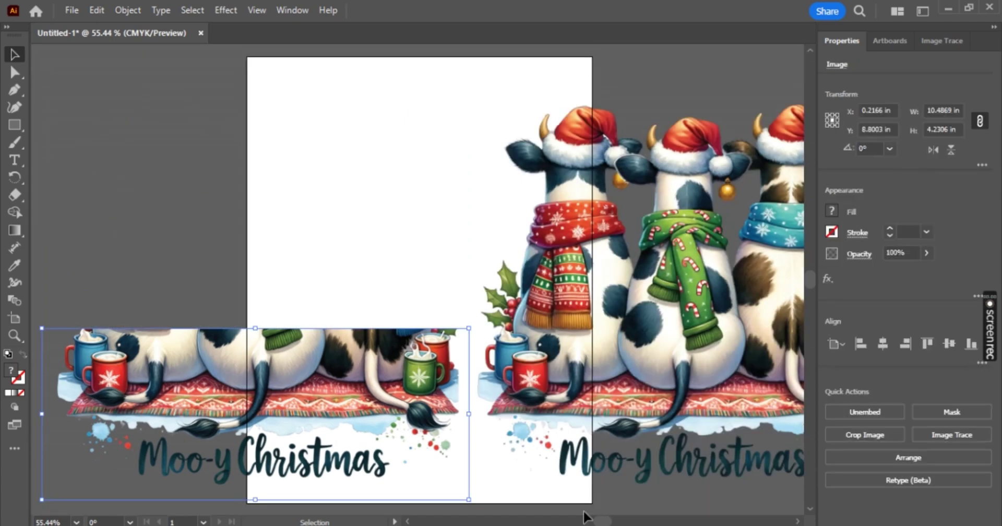
Step: Crop the duplicate image from its bottom edge to the lower piece's cut line, keeping the upper part about 6.26 in high
{"action": "scroll", "coordinate": [797, 521], "scroll_direction": "right", "scroll_amount": 5}
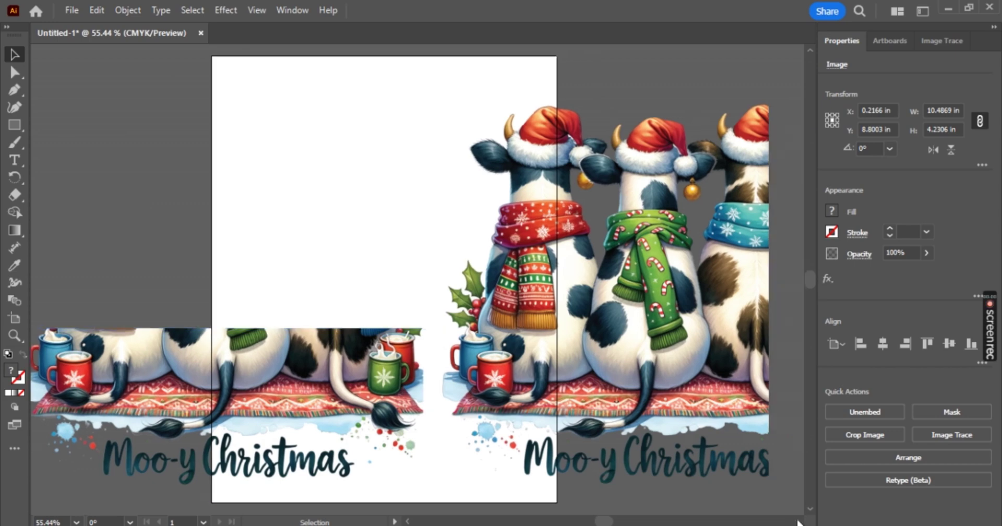
{"action": "left_click", "coordinate": [552, 289]}
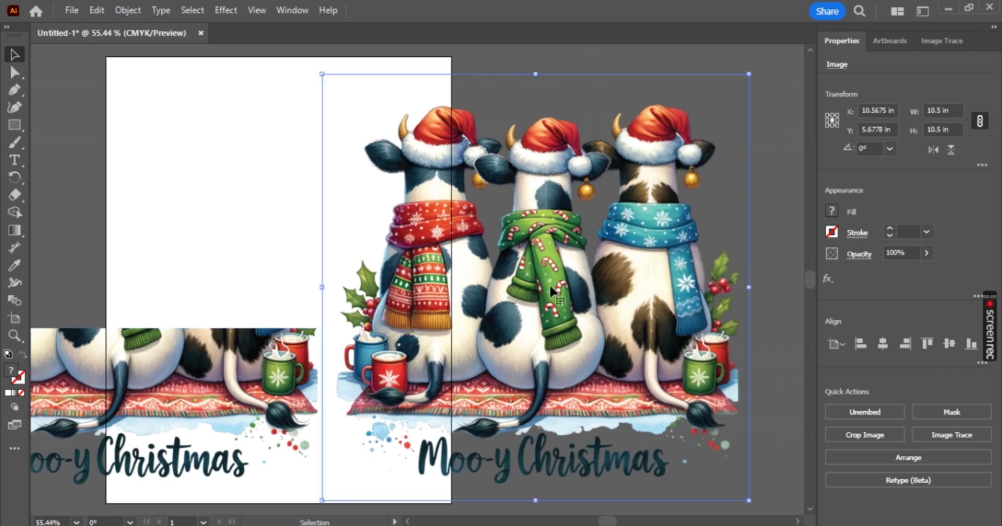
{"action": "right_click", "coordinate": [552, 290]}
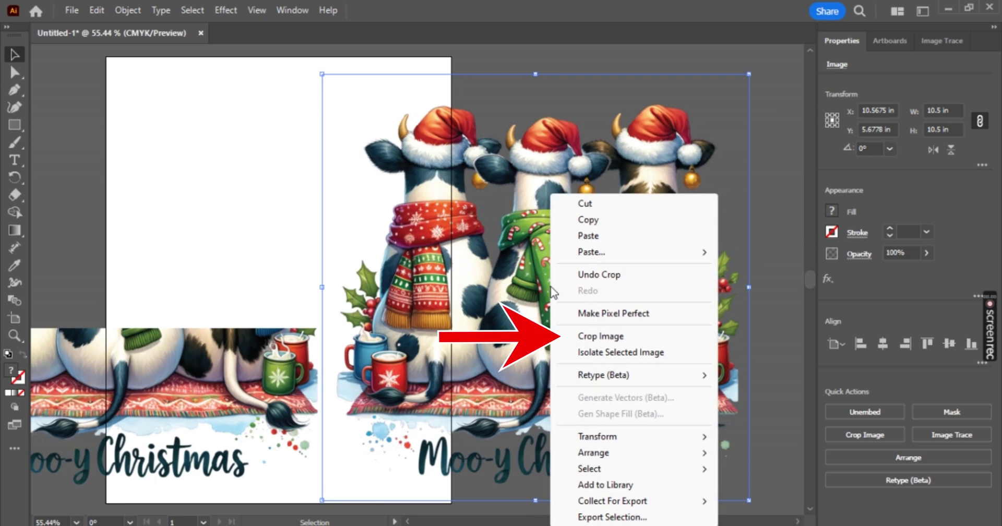
{"action": "left_click", "coordinate": [567, 336]}
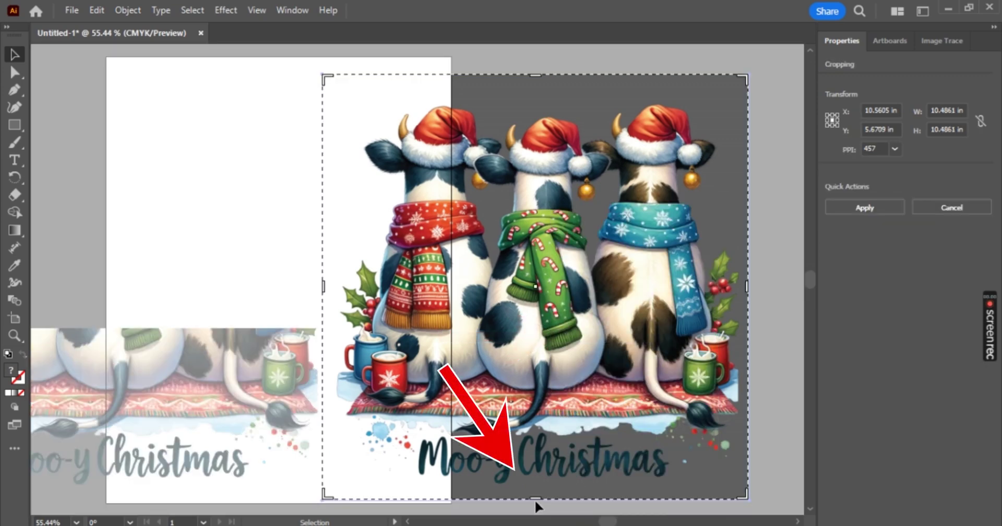
{"action": "left_click_drag", "start_coordinate": [536, 498], "coordinate": [534, 328]}
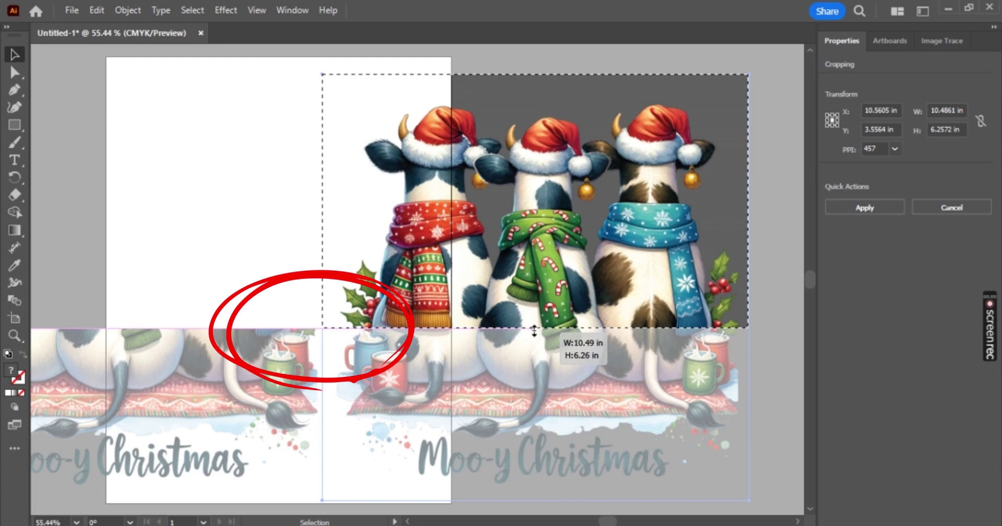
{"action": "left_click_drag", "start_coordinate": [534, 331], "coordinate": [533, 329]}
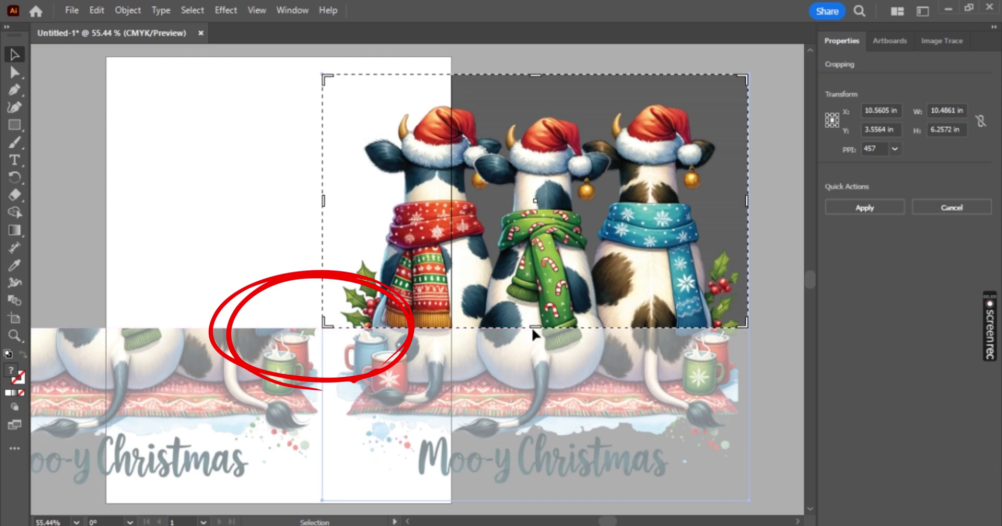
{"action": "key", "text": "Return"}
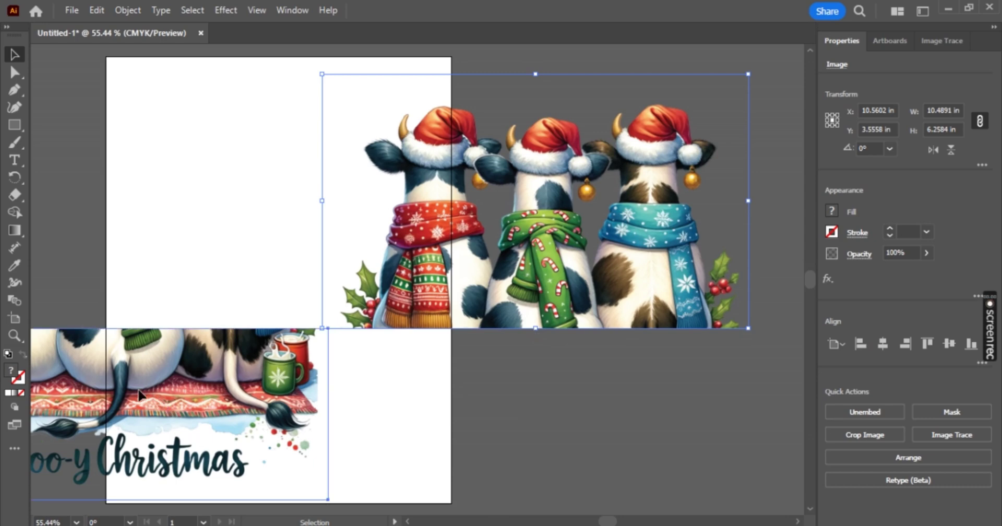
Step: Fit the lower piece directly beneath the upper piece to check that the two cut edges match
{"action": "left_click_drag", "start_coordinate": [140, 395], "coordinate": [561, 394]}
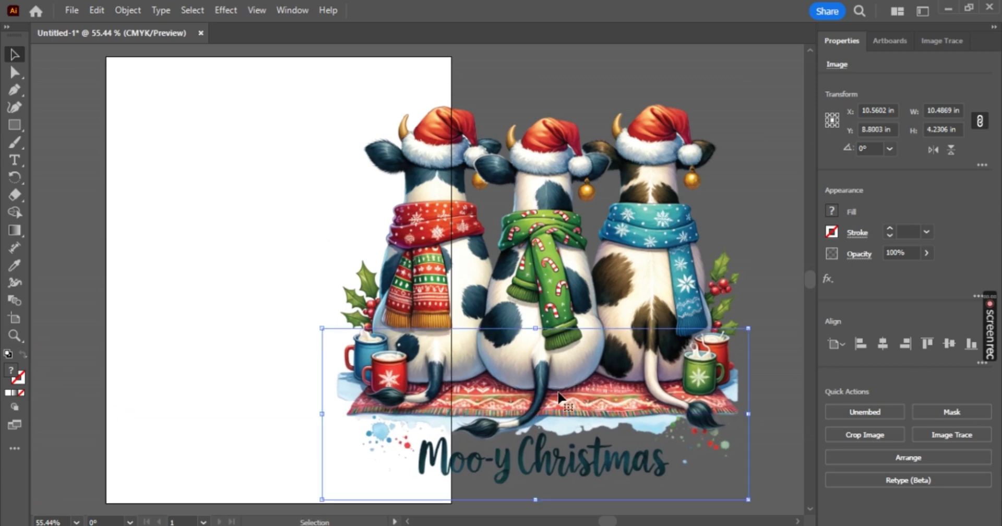
{"action": "left_click", "coordinate": [123, 331]}
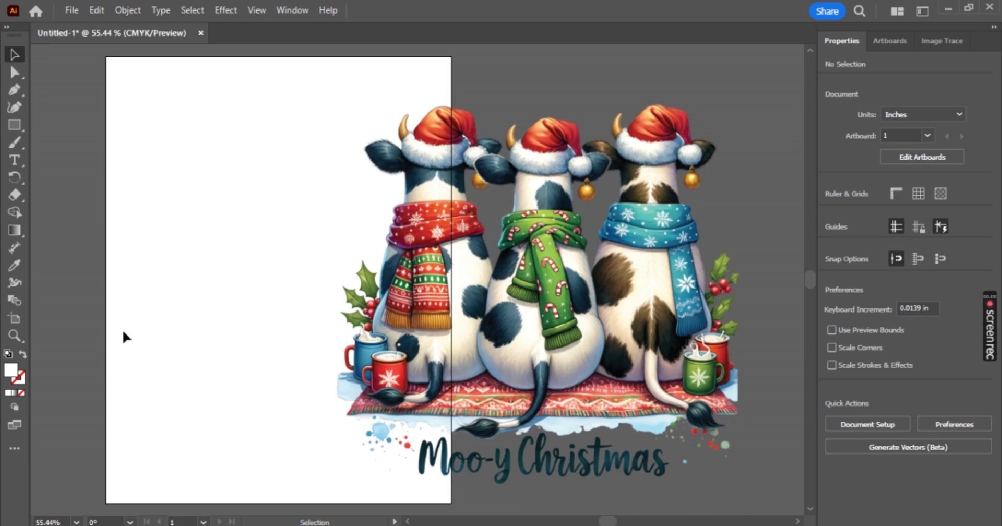
Step: Separate the lower piece with the lettering, rotate it 90°, and position it fully inside the artboard
{"action": "left_click_drag", "start_coordinate": [574, 416], "coordinate": [324, 420]}
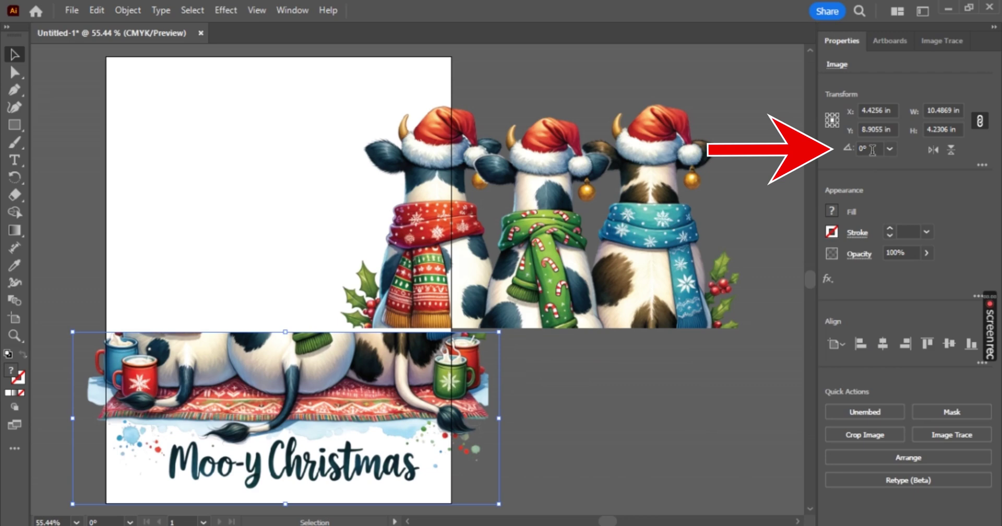
{"action": "left_click", "coordinate": [872, 150]}
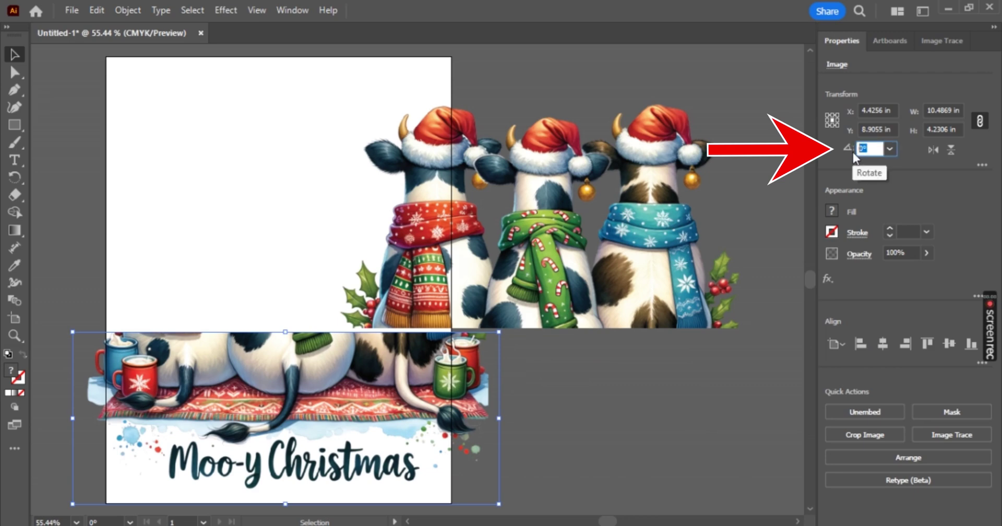
{"action": "type", "text": "90"}
{"action": "key", "text": "Return"}
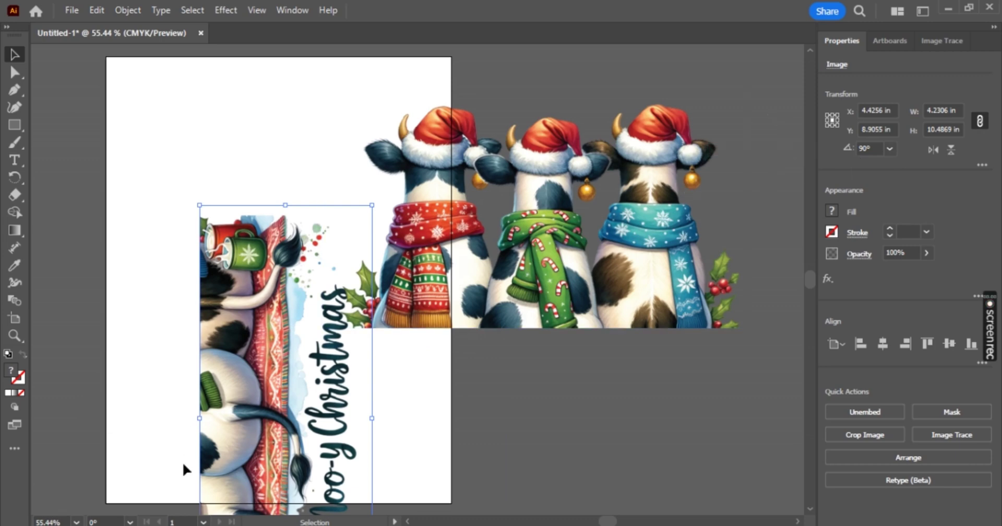
{"action": "left_click_drag", "start_coordinate": [215, 420], "coordinate": [208, 327]}
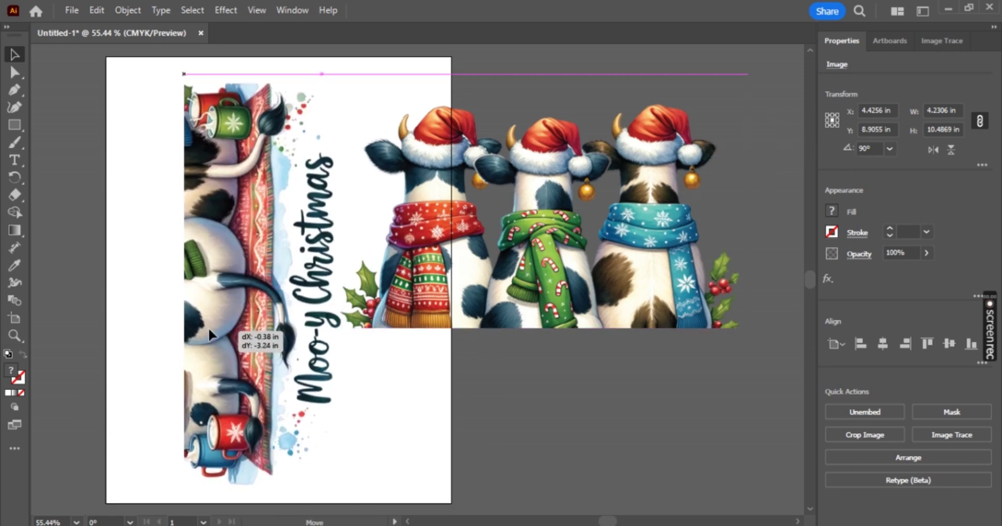
Step: Rotate the upper piece with the cow heads 90° and place it beside the artboard on the right
{"action": "left_click", "coordinate": [580, 310]}
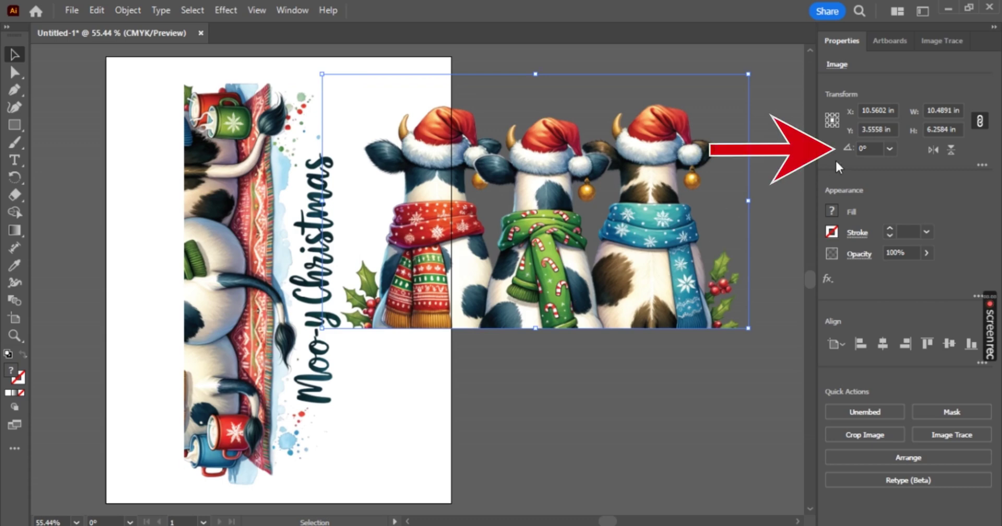
{"action": "left_click", "coordinate": [882, 149]}
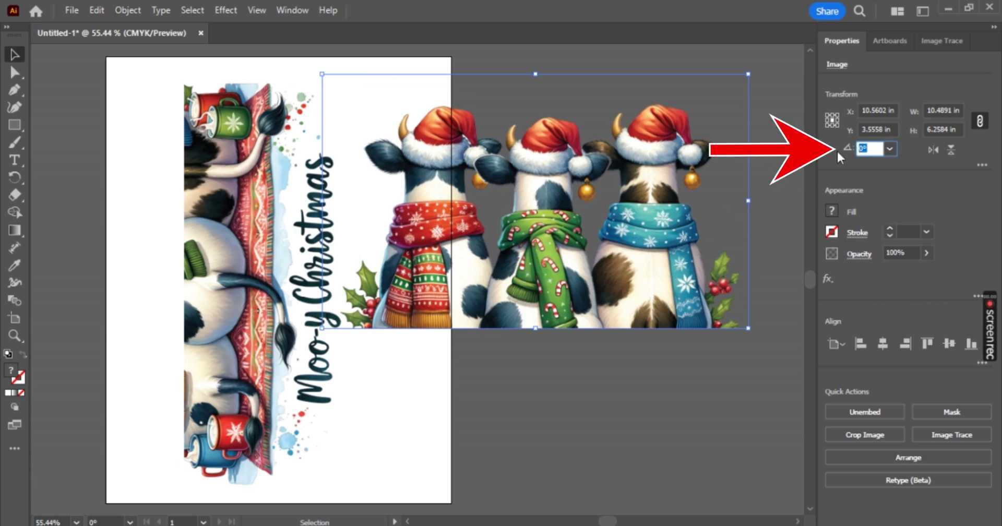
{"action": "type", "text": "90"}
{"action": "key", "text": "Return"}
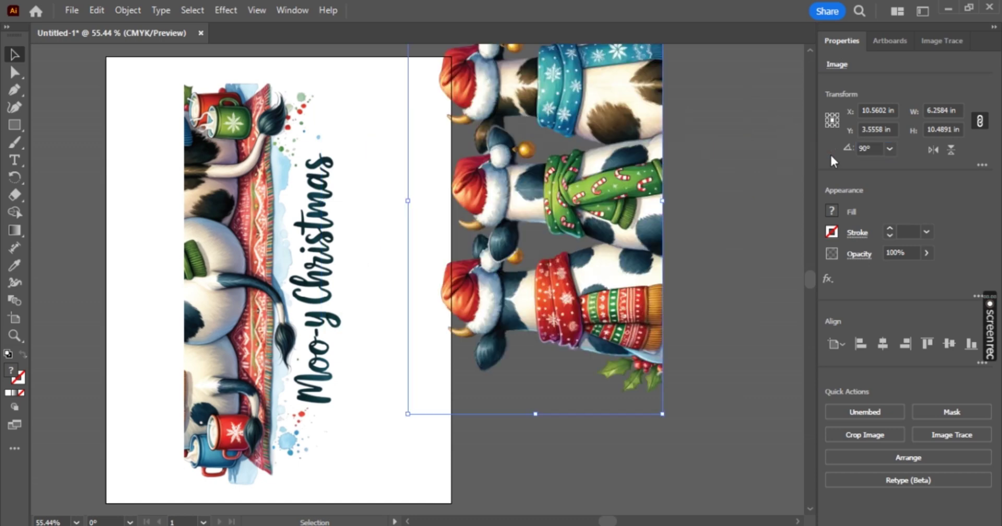
{"action": "left_click_drag", "start_coordinate": [587, 173], "coordinate": [622, 256]}
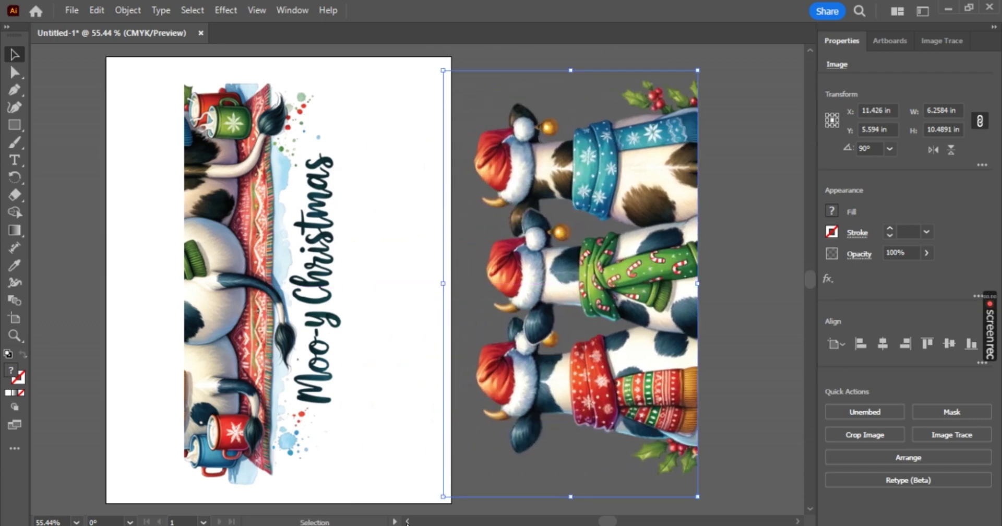
Step: Reflect the lower piece on the artboard across the vertical axis so its lettering is mirrored for printing
{"action": "scroll", "coordinate": [417, 282], "scroll_direction": "left", "scroll_amount": 3}
{"action": "left_click", "coordinate": [411, 349]}
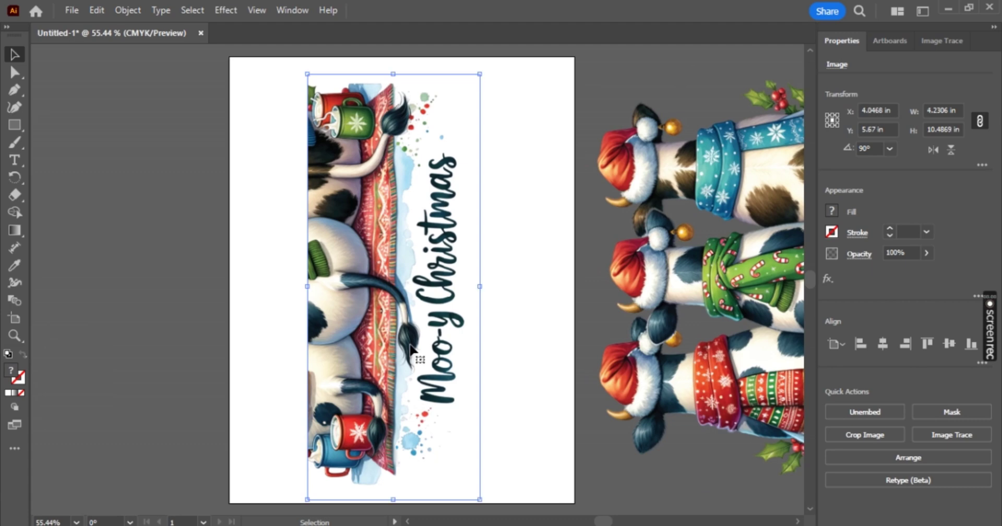
{"action": "right_click", "coordinate": [368, 270]}
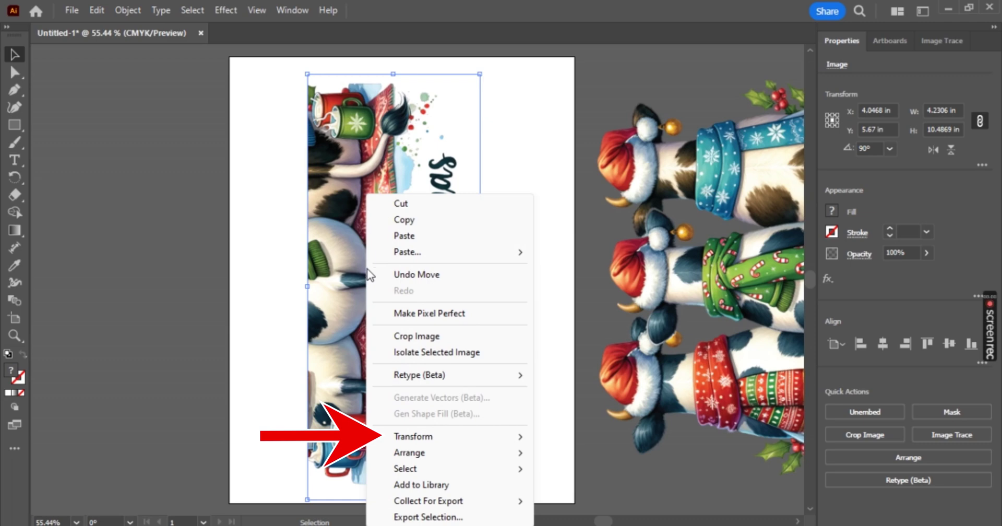
{"action": "mouse_move", "coordinate": [413, 445]}
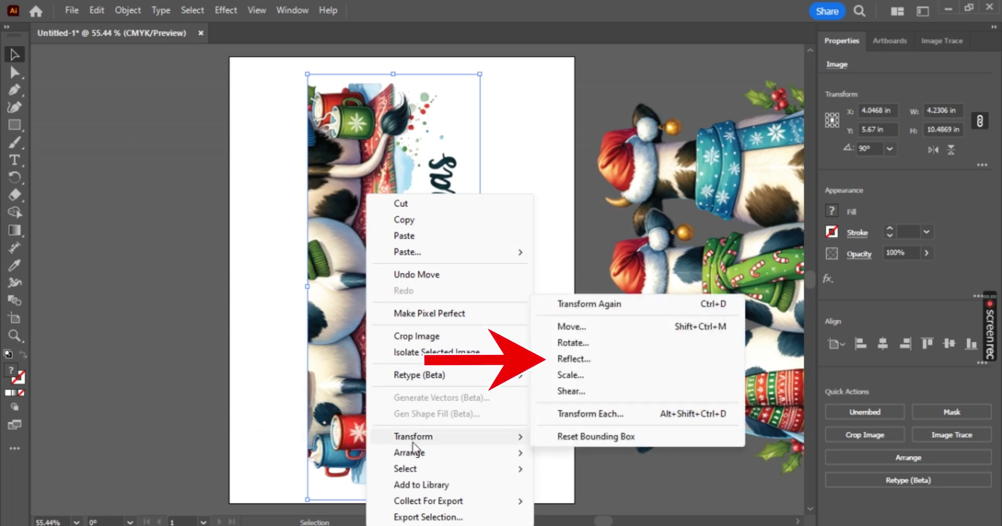
{"action": "left_click", "coordinate": [583, 360]}
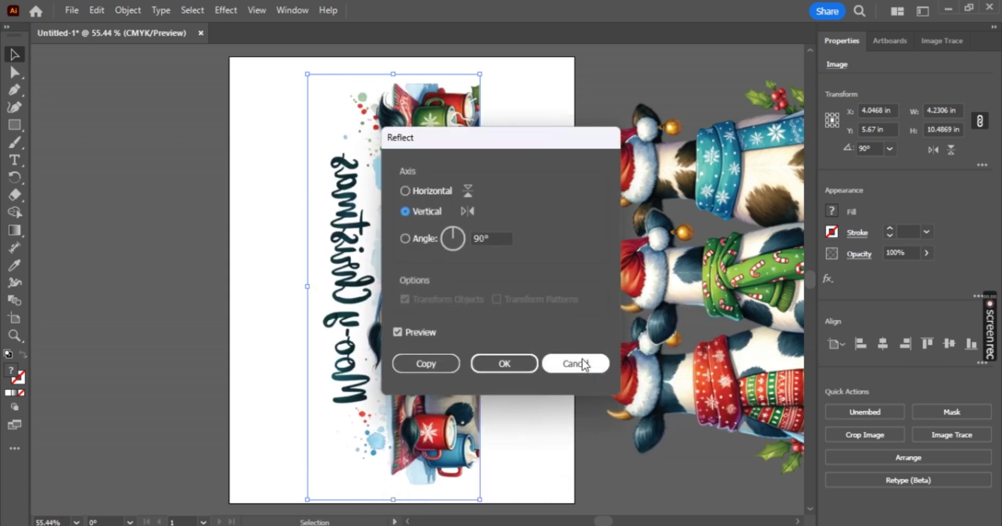
{"action": "left_click", "coordinate": [525, 368]}
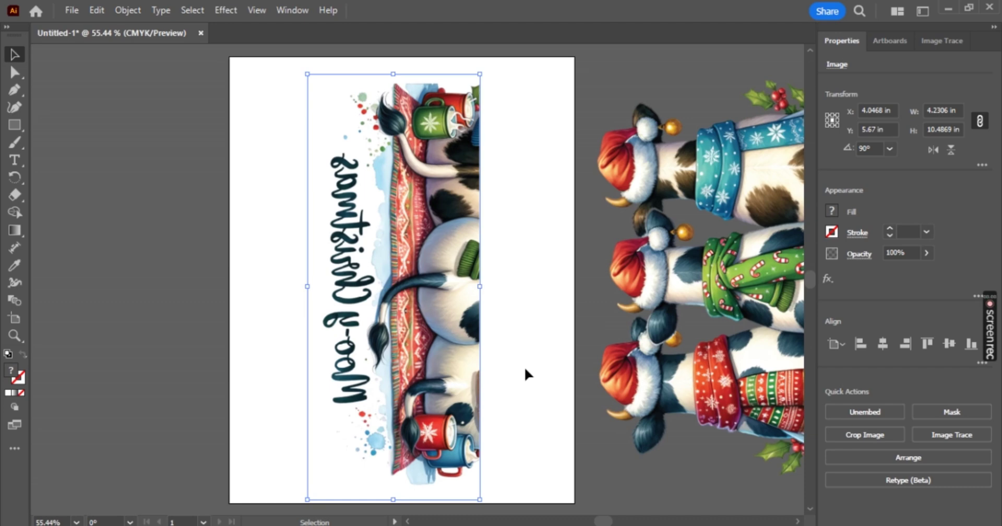
Step: Reflect the upper piece across the vertical axis and set it off the artboard on the right
{"action": "left_click_drag", "start_coordinate": [678, 307], "coordinate": [472, 322]}
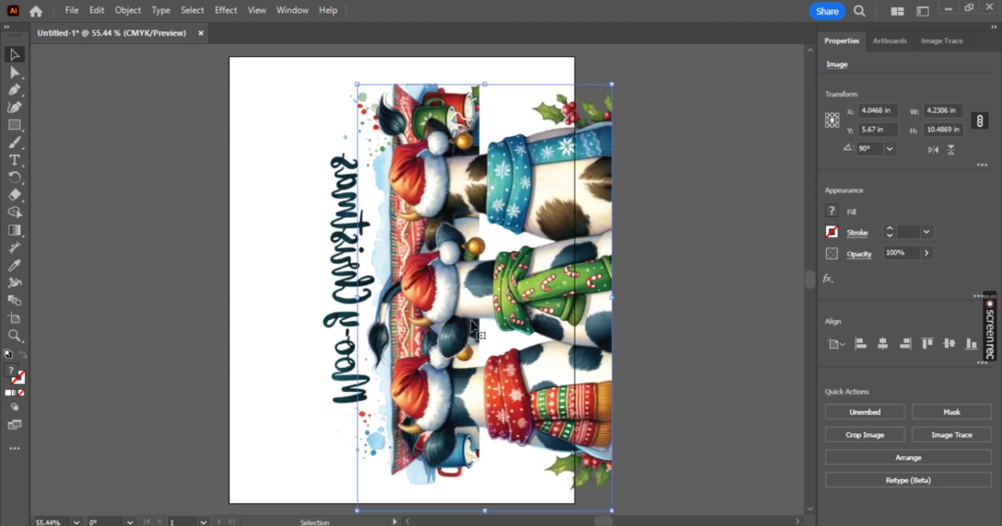
{"action": "right_click", "coordinate": [521, 303]}
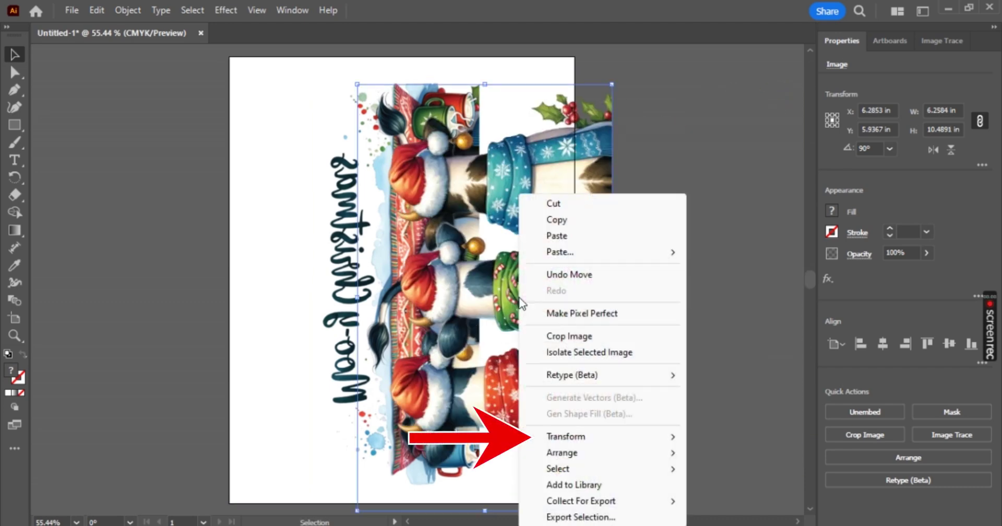
{"action": "mouse_move", "coordinate": [561, 438]}
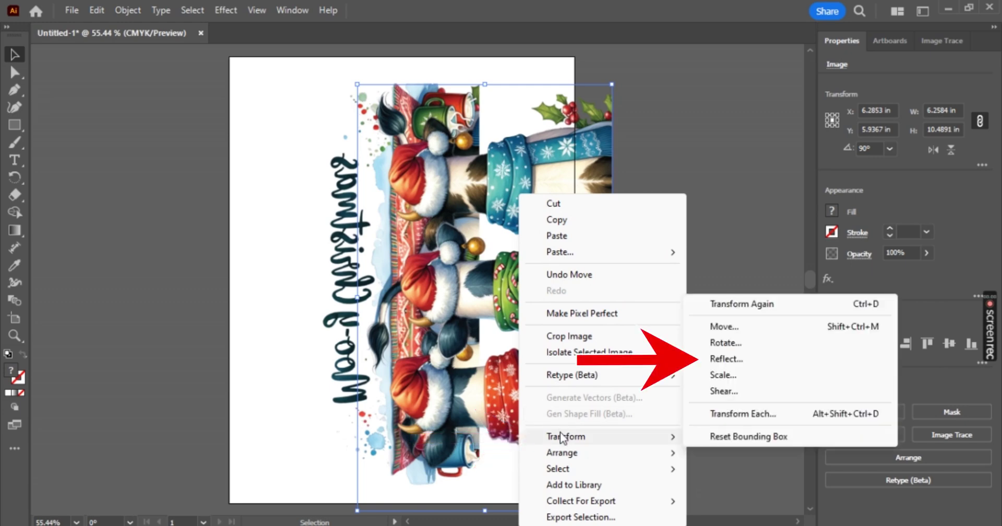
{"action": "left_click", "coordinate": [712, 359]}
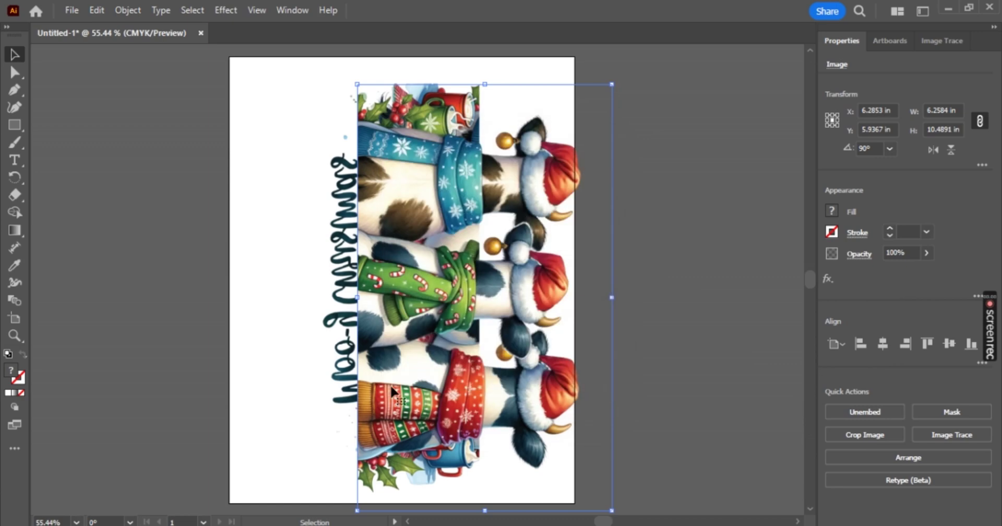
{"action": "left_click_drag", "start_coordinate": [390, 384], "coordinate": [650, 380]}
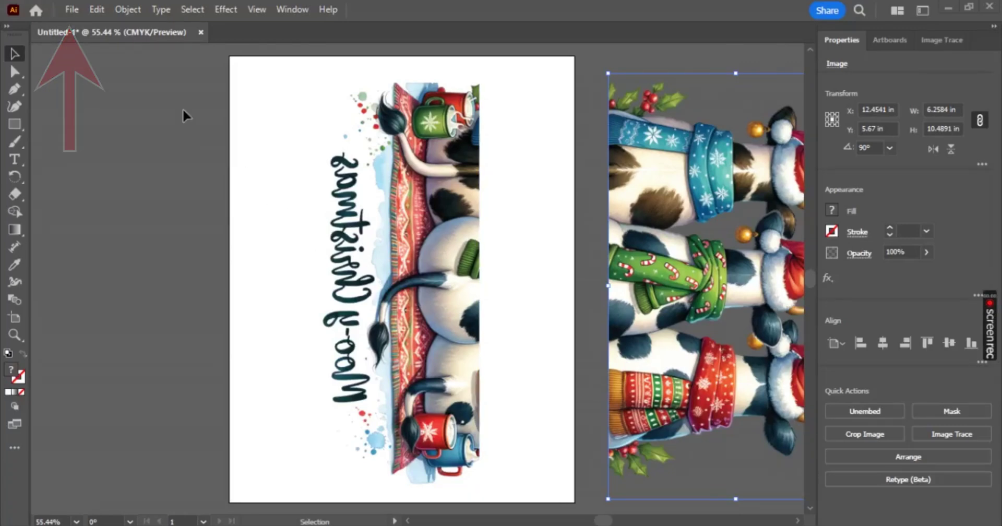
Step: Start printing the artboard and choose EPSONE6E7BE (ET-2720 Series) as the printer in both the print settings and the system printer setup
{"action": "left_click", "coordinate": [68, 10]}
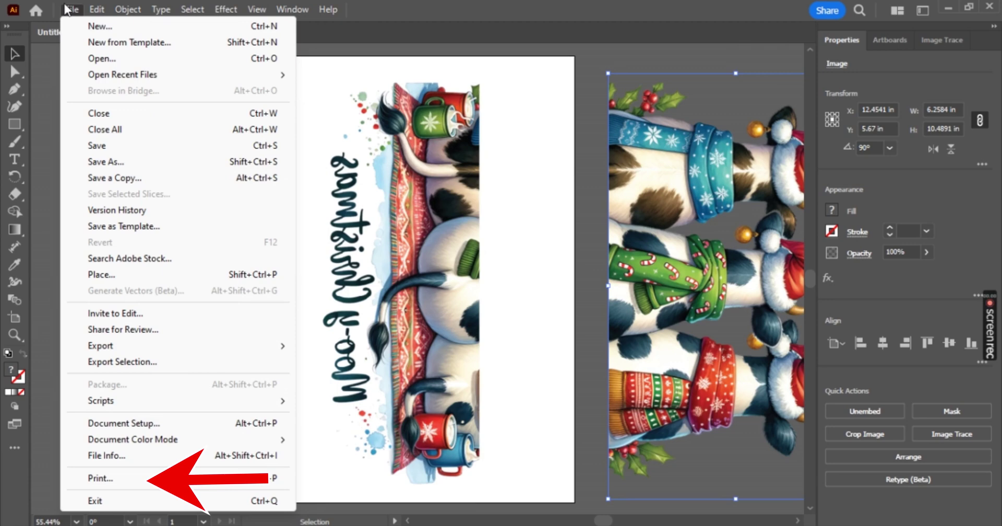
{"action": "left_click", "coordinate": [115, 475]}
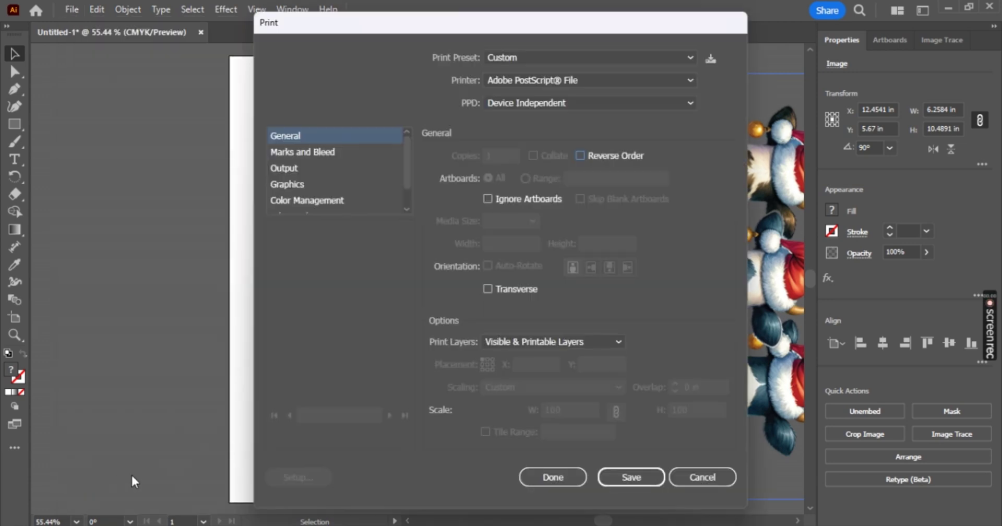
{"action": "left_click", "coordinate": [543, 80]}
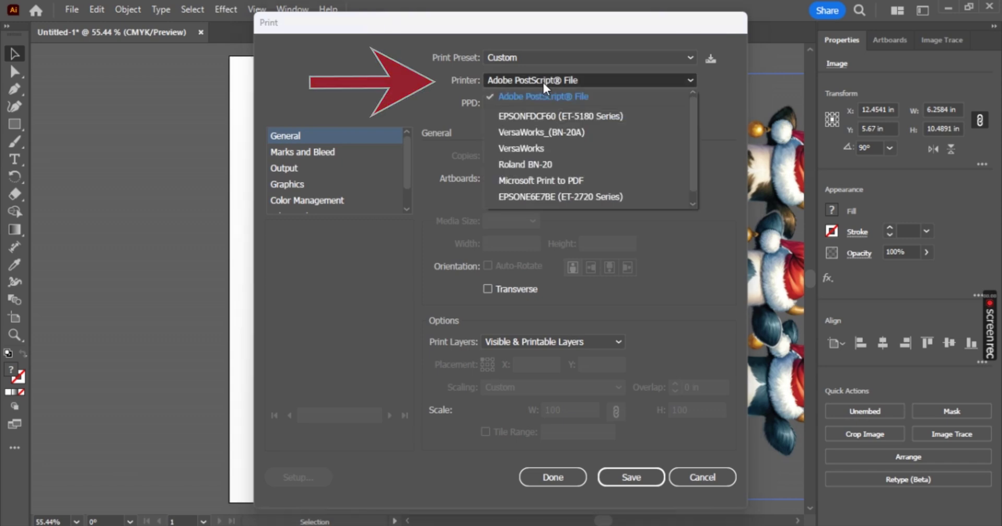
{"action": "left_click", "coordinate": [544, 198]}
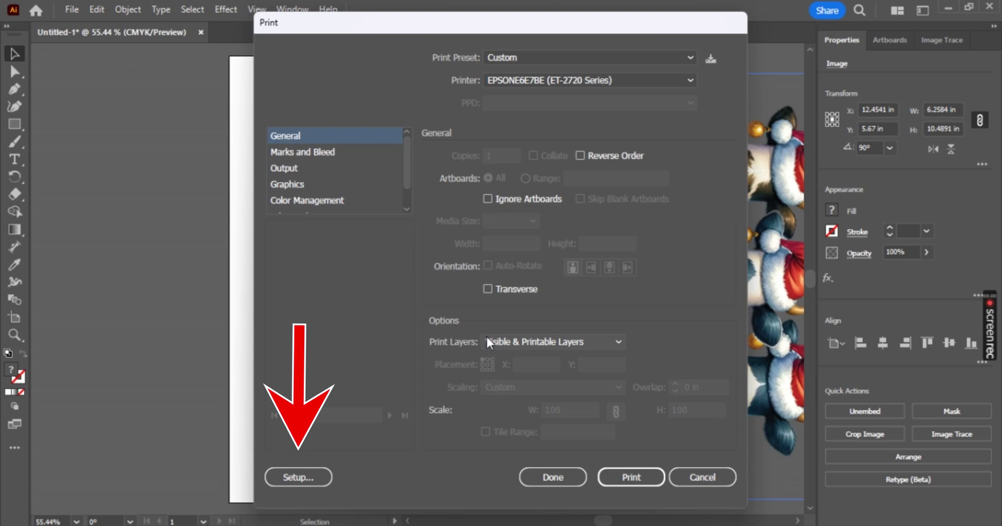
{"action": "left_click", "coordinate": [329, 478]}
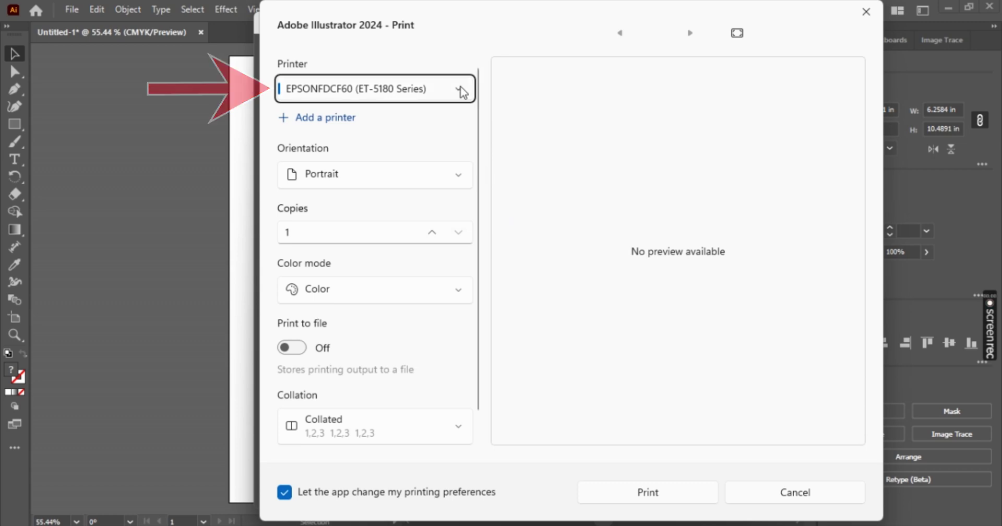
{"action": "left_click", "coordinate": [462, 93]}
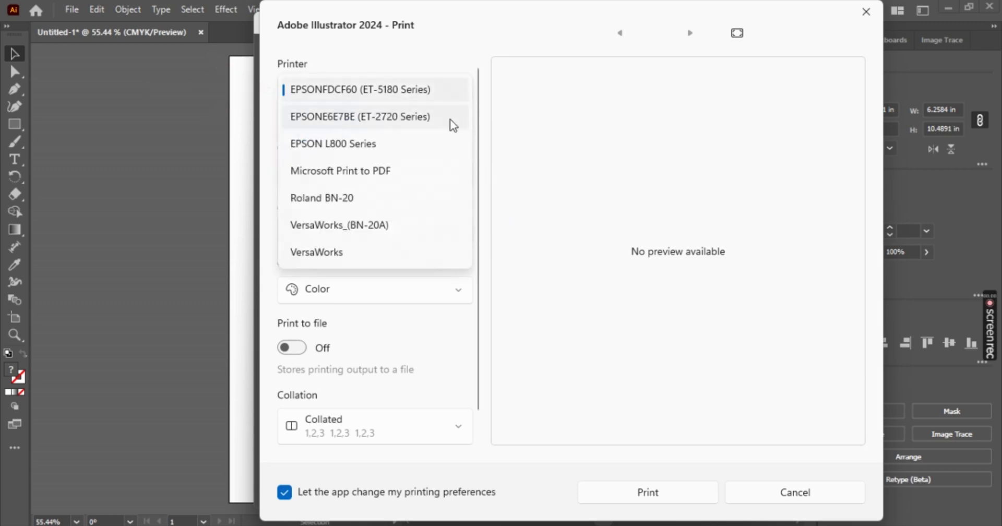
{"action": "left_click", "coordinate": [450, 123]}
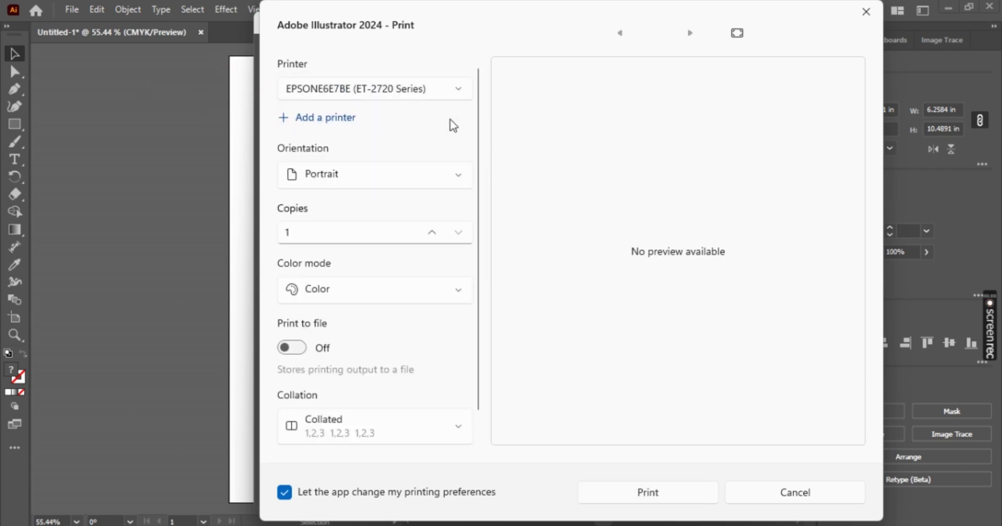
Step: Set the printer's media type to Photo paper (semi-gloss) in its printing preferences
{"action": "scroll", "coordinate": [452, 140], "scroll_direction": "down", "scroll_amount": 1}
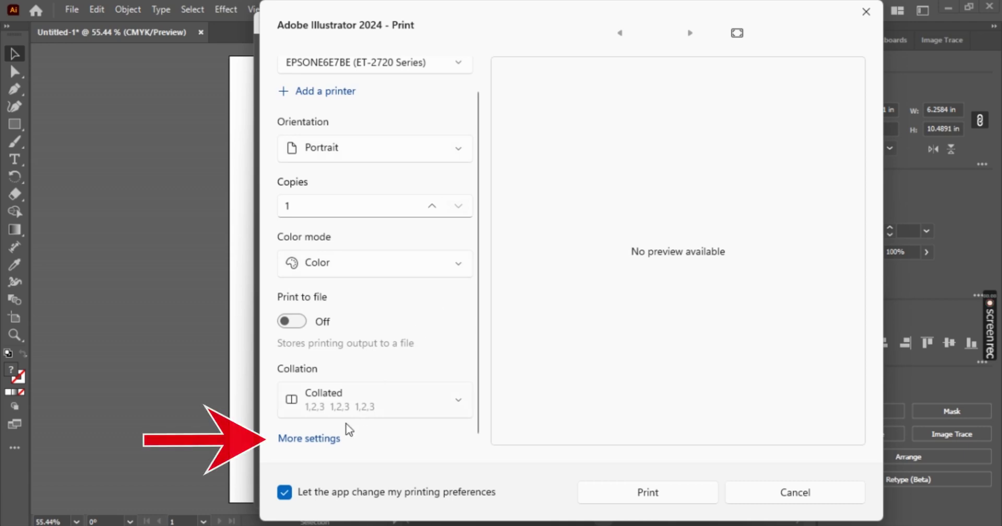
{"action": "left_click", "coordinate": [329, 439]}
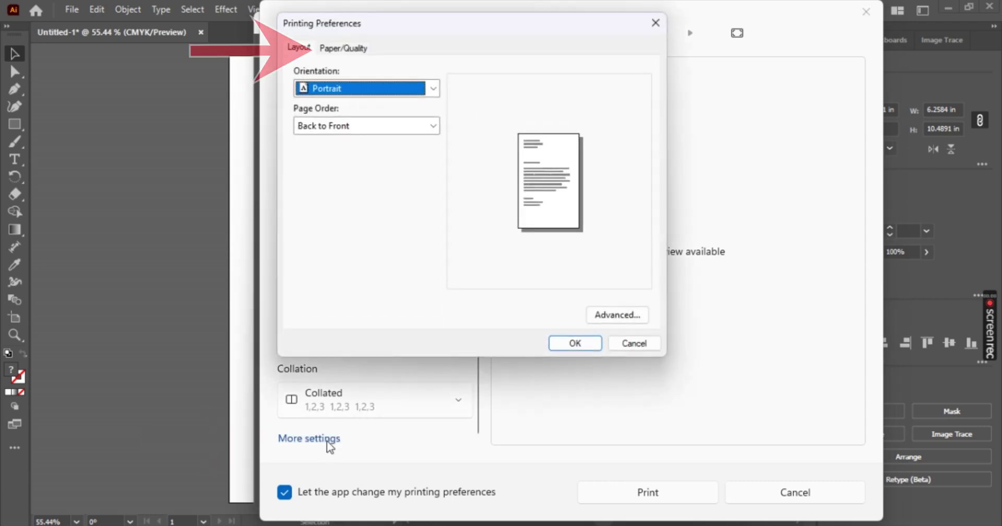
{"action": "left_click", "coordinate": [367, 51]}
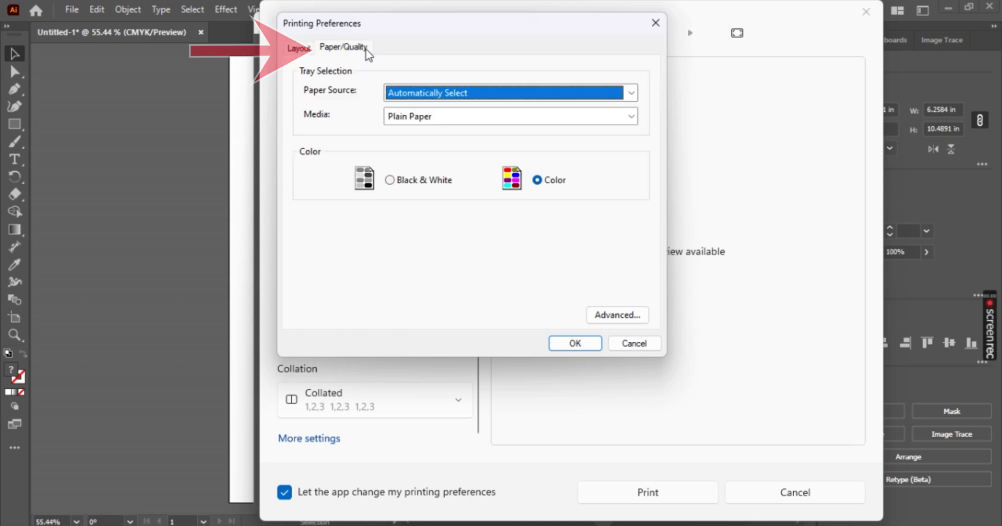
{"action": "left_click", "coordinate": [399, 123]}
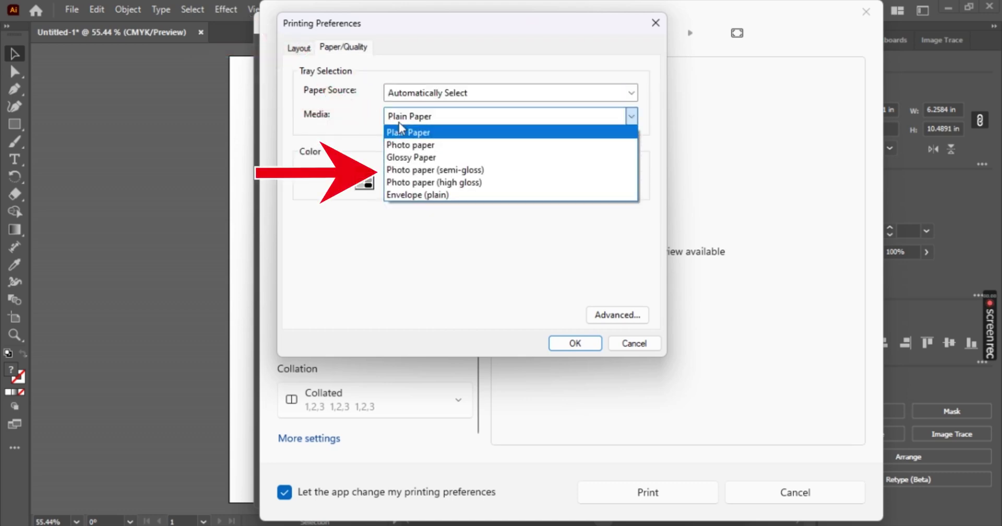
{"action": "left_click", "coordinate": [405, 170]}
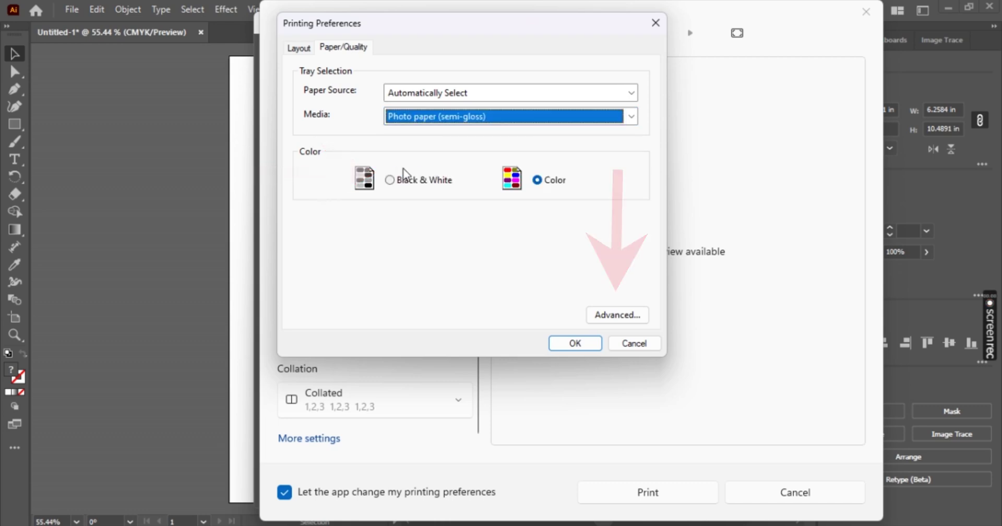
Step: Set the printer's output quality to High quality in the advanced options and accept the printing preferences
{"action": "left_click", "coordinate": [605, 319]}
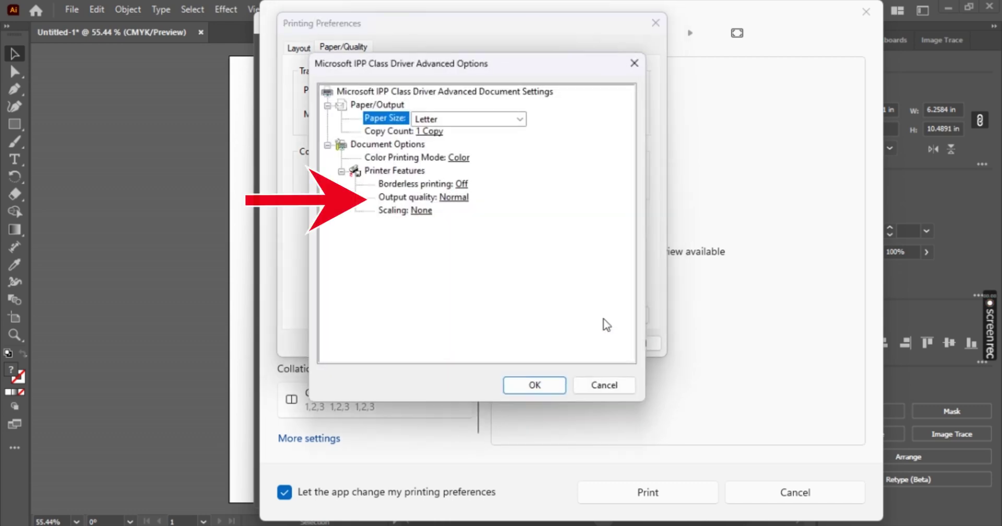
{"action": "left_click", "coordinate": [454, 198]}
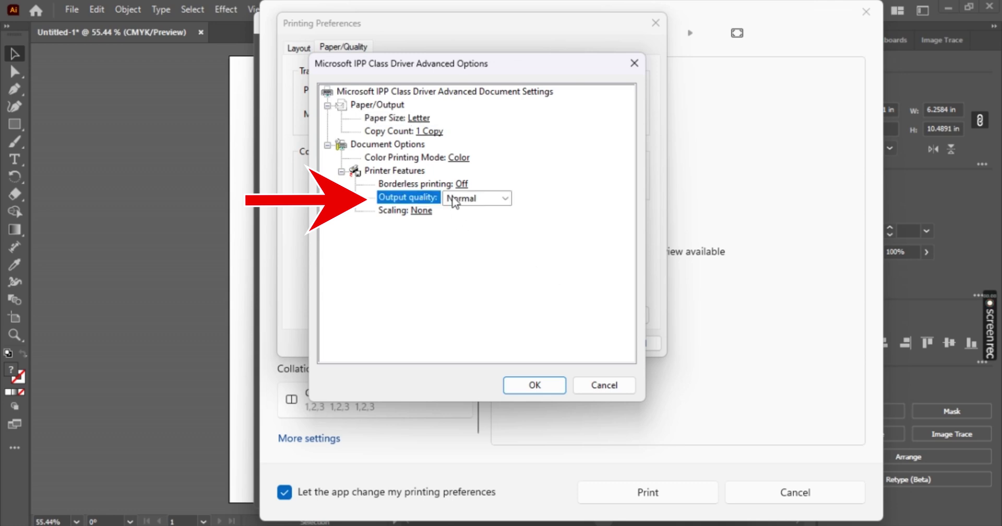
{"action": "left_click", "coordinate": [505, 198]}
{"action": "left_click", "coordinate": [470, 225]}
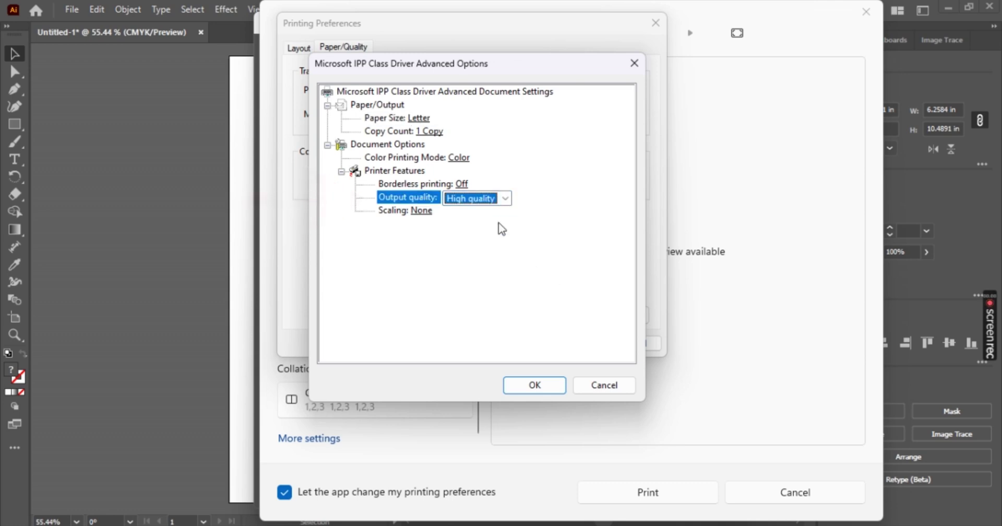
{"action": "left_click", "coordinate": [536, 386]}
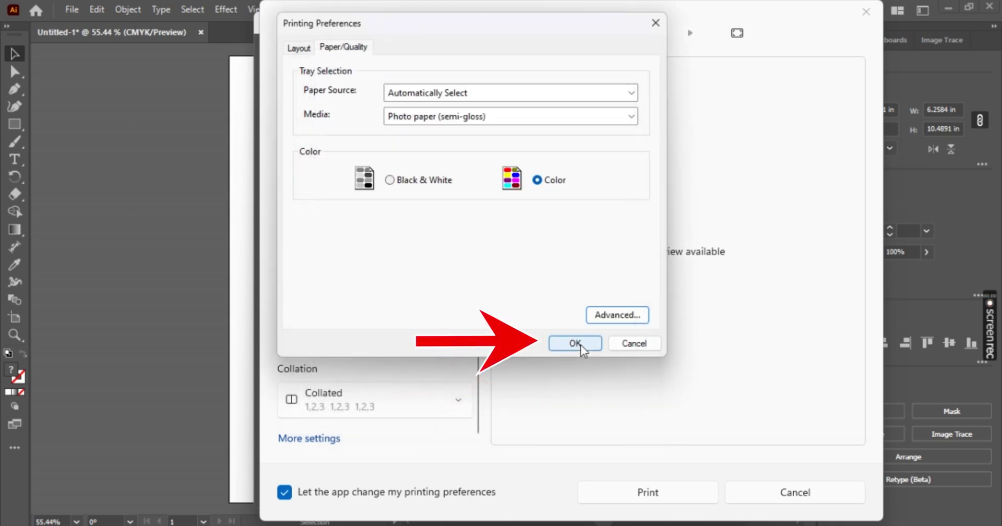
{"action": "left_click", "coordinate": [577, 344]}
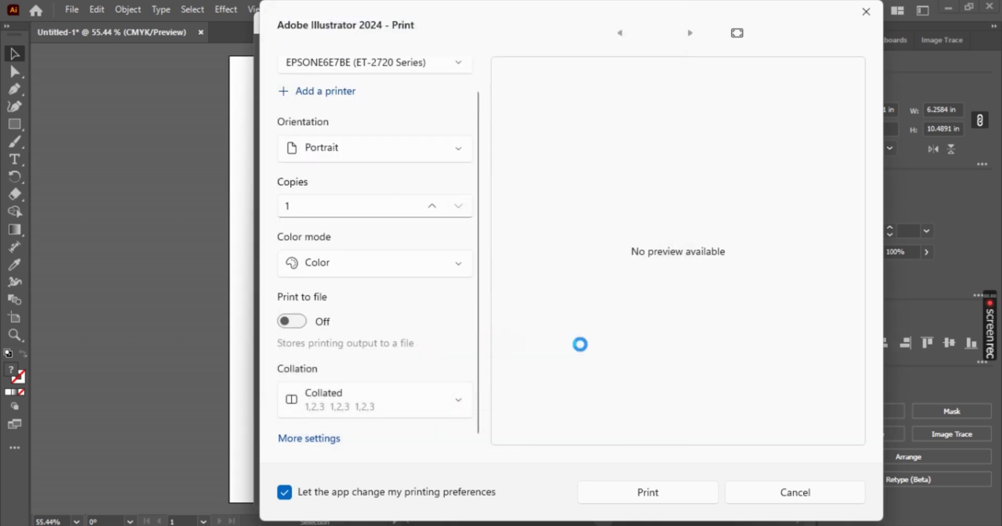
Step: Print the lower piece with the lettering, and swap it on the artboard for the upper piece with the cow heads
{"action": "left_click", "coordinate": [636, 493]}
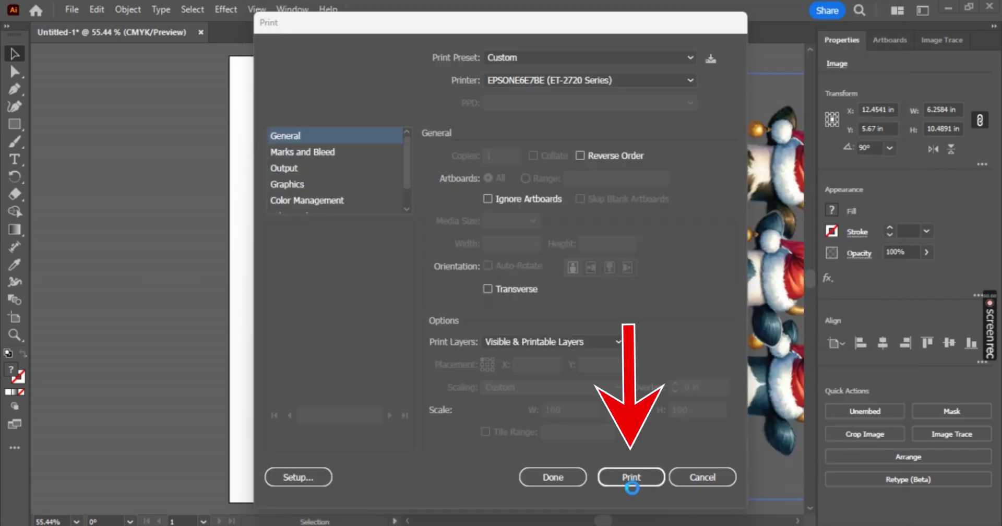
{"action": "left_click", "coordinate": [633, 478]}
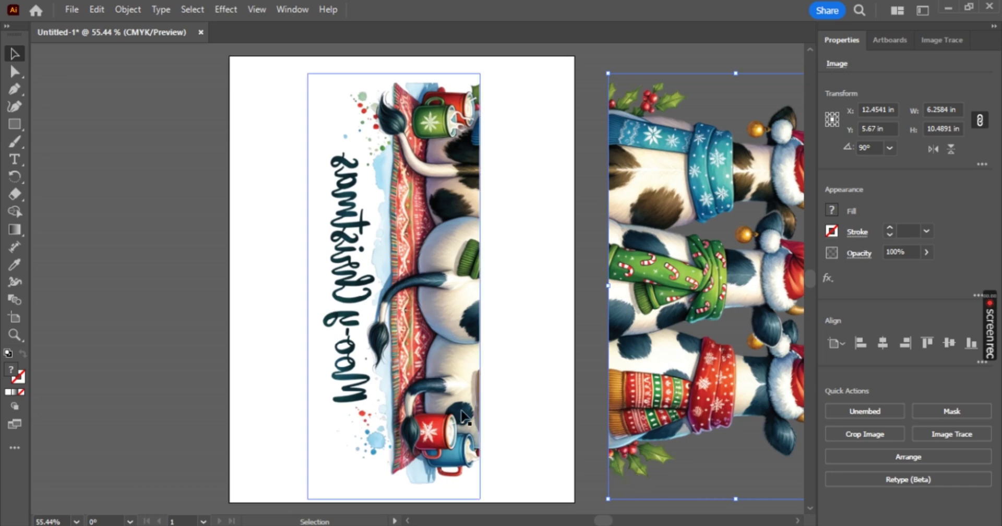
{"action": "left_click_drag", "start_coordinate": [461, 416], "coordinate": [169, 410]}
{"action": "left_click_drag", "start_coordinate": [508, 389], "coordinate": [419, 390]}
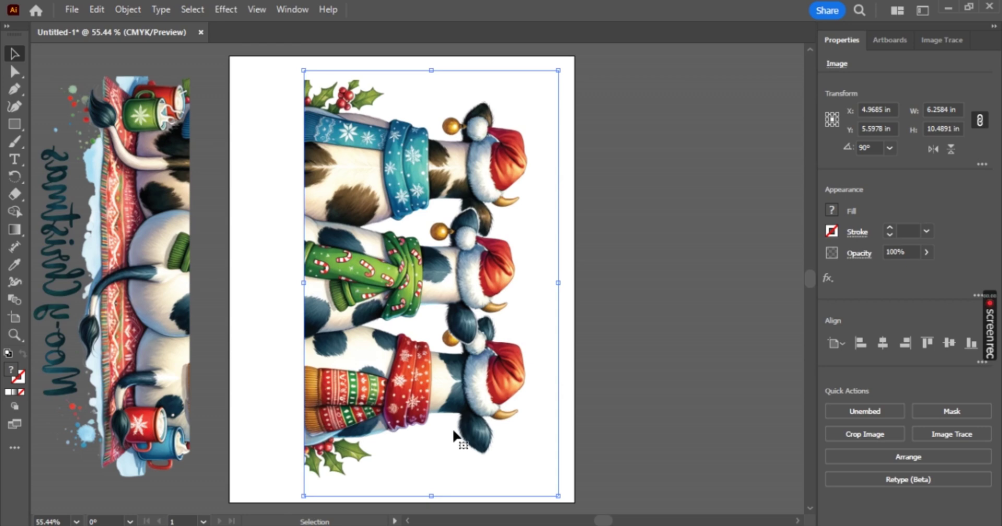
Step: Start printing the upper piece and set the media type to Photo paper (semi-gloss) in the printer's preferences
{"action": "left_click", "coordinate": [72, 9]}
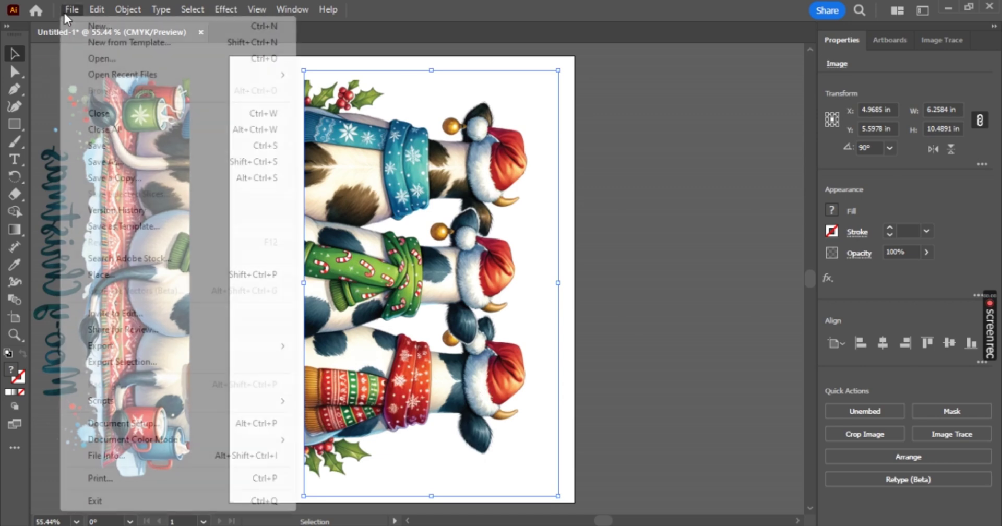
{"action": "left_click", "coordinate": [155, 483]}
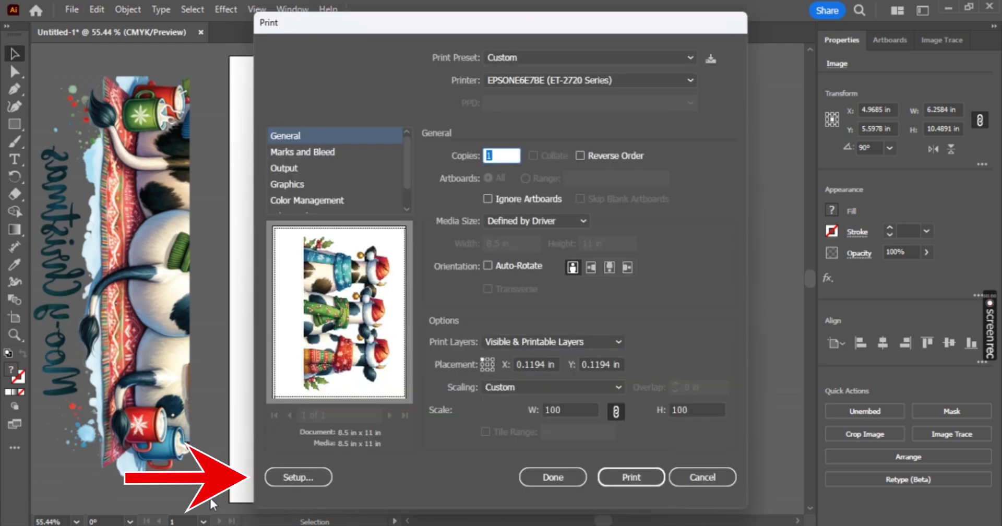
{"action": "left_click", "coordinate": [295, 484]}
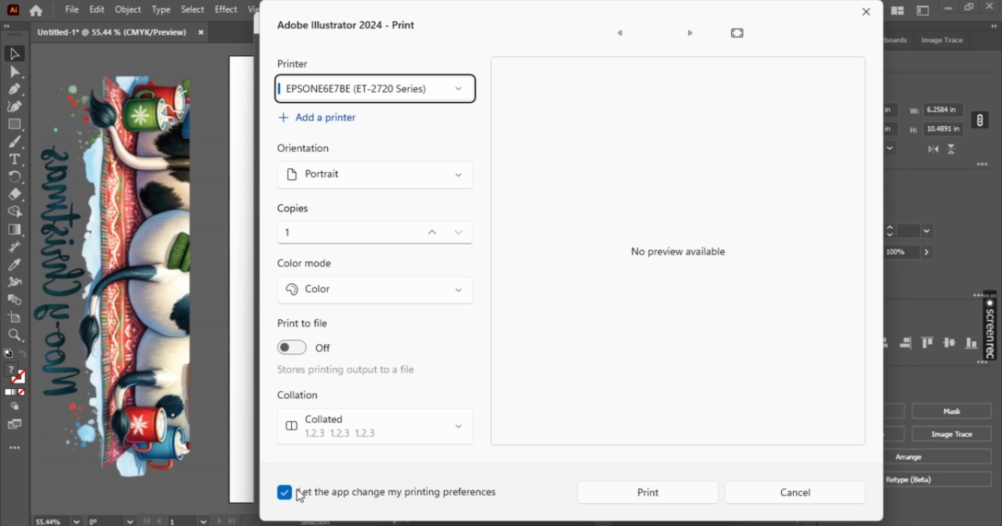
{"action": "scroll", "coordinate": [320, 442], "scroll_direction": "down", "scroll_amount": 1}
{"action": "left_click", "coordinate": [319, 442]}
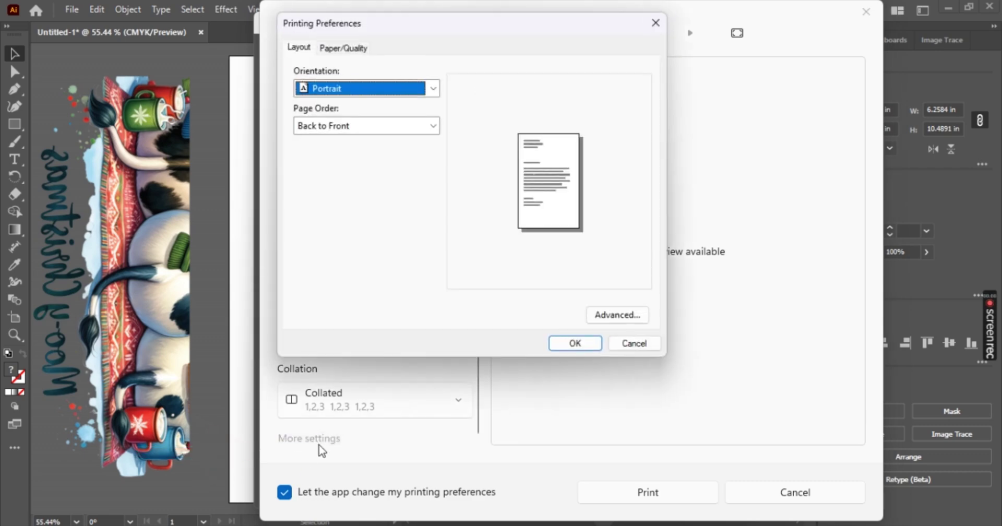
{"action": "left_click", "coordinate": [353, 51]}
{"action": "left_click", "coordinate": [399, 118]}
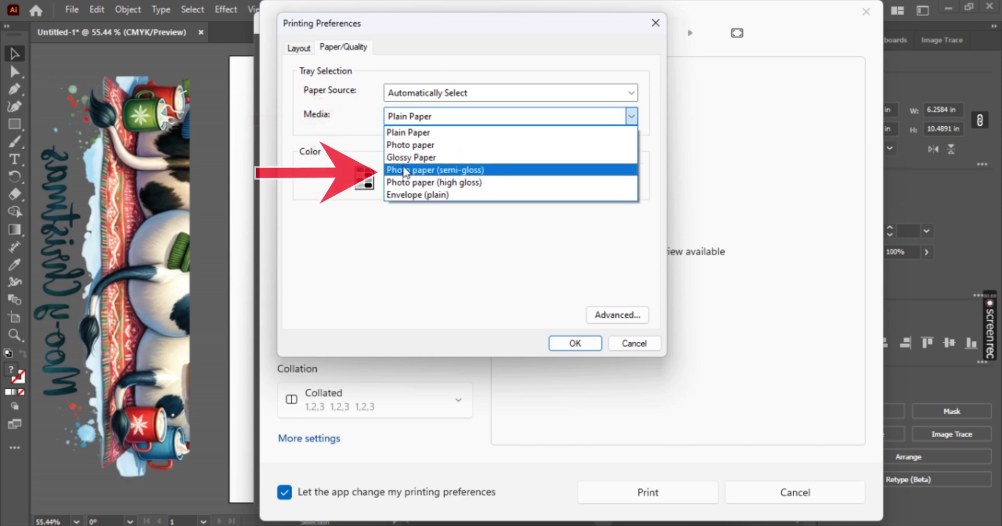
{"action": "left_click", "coordinate": [405, 170]}
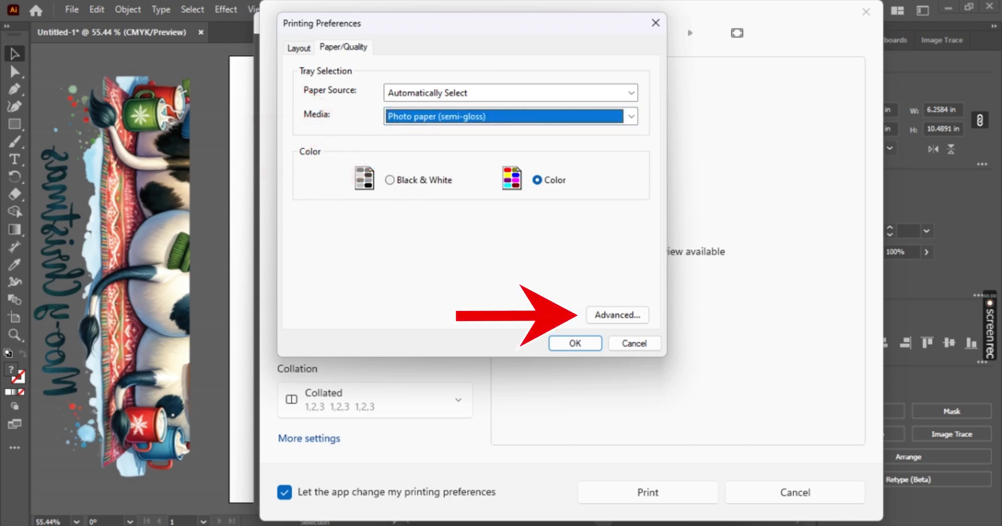
Step: Set the output quality to High quality in the printer's advanced options and accept the printing preferences for the upper piece
{"action": "left_click", "coordinate": [600, 317]}
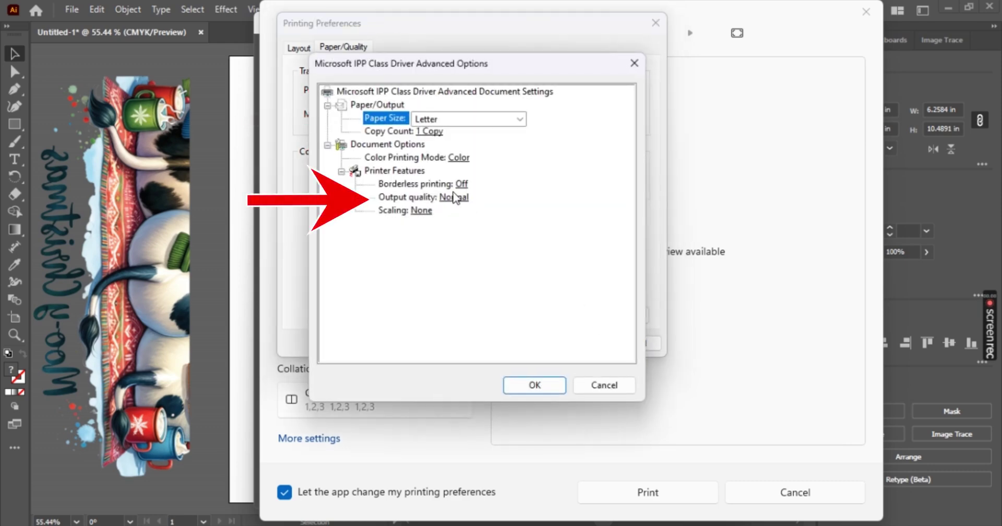
{"action": "left_click", "coordinate": [458, 202]}
{"action": "left_click", "coordinate": [505, 200]}
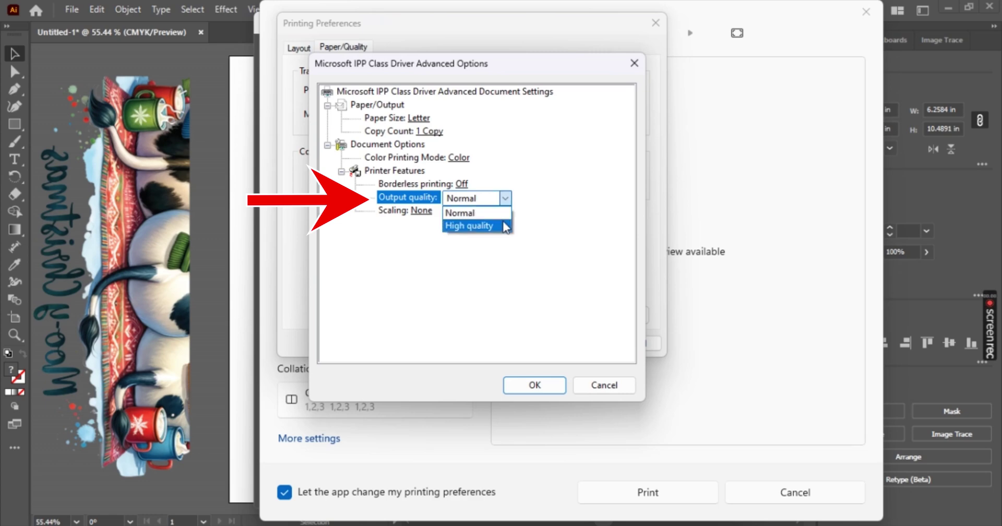
{"action": "left_click", "coordinate": [505, 227]}
{"action": "left_click", "coordinate": [527, 388]}
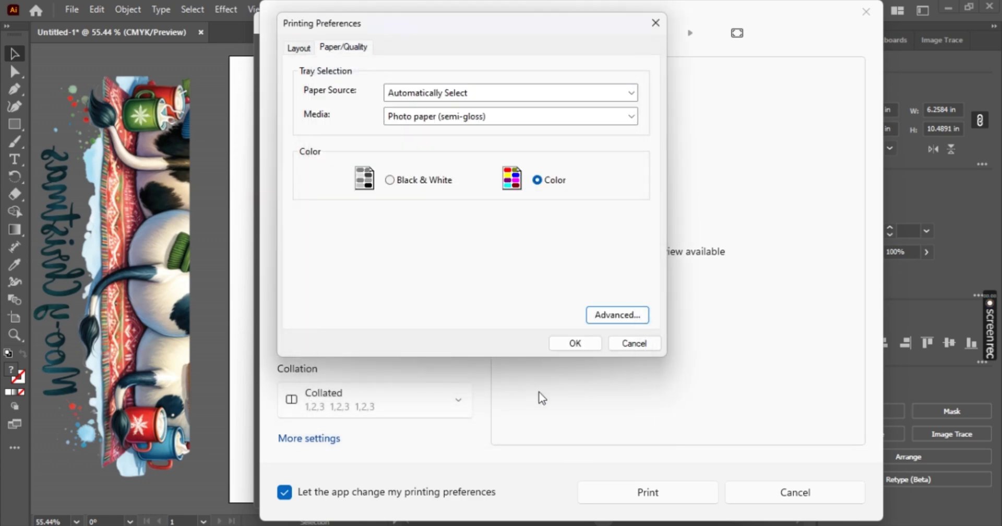
{"action": "left_click", "coordinate": [574, 344]}
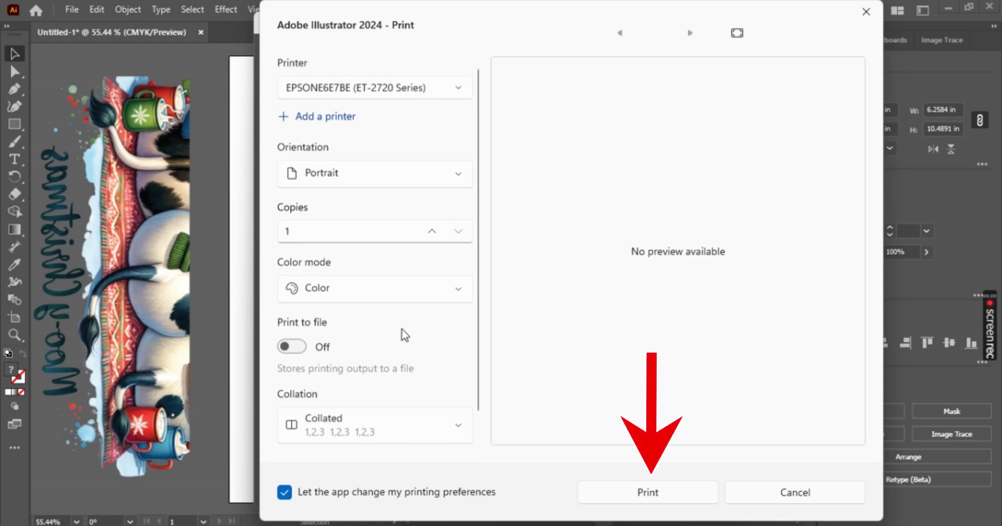
Step: Confirm the system printer setup and print the artboard with the upper piece
{"action": "scroll", "coordinate": [453, 412], "scroll_direction": "down", "scroll_amount": 1}
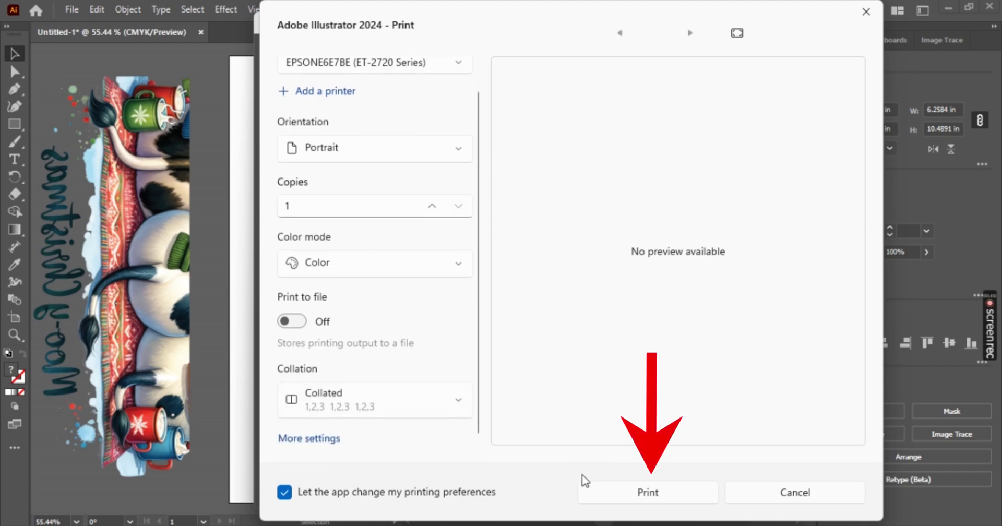
{"action": "left_click", "coordinate": [638, 493]}
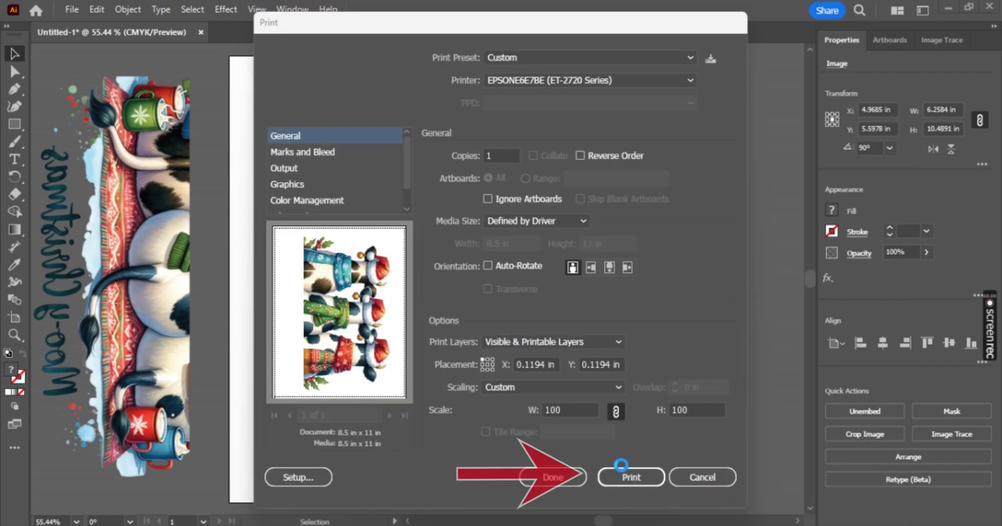
{"action": "left_click", "coordinate": [627, 483]}
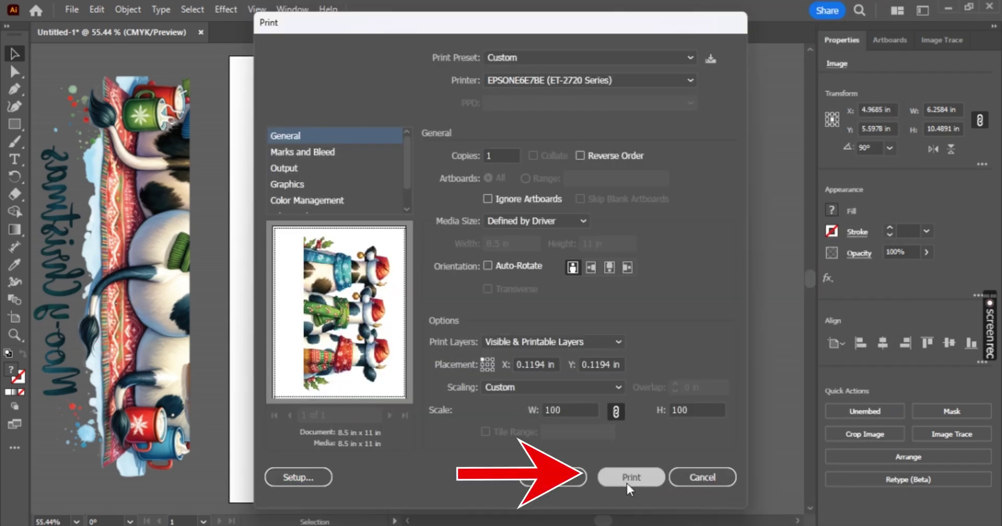